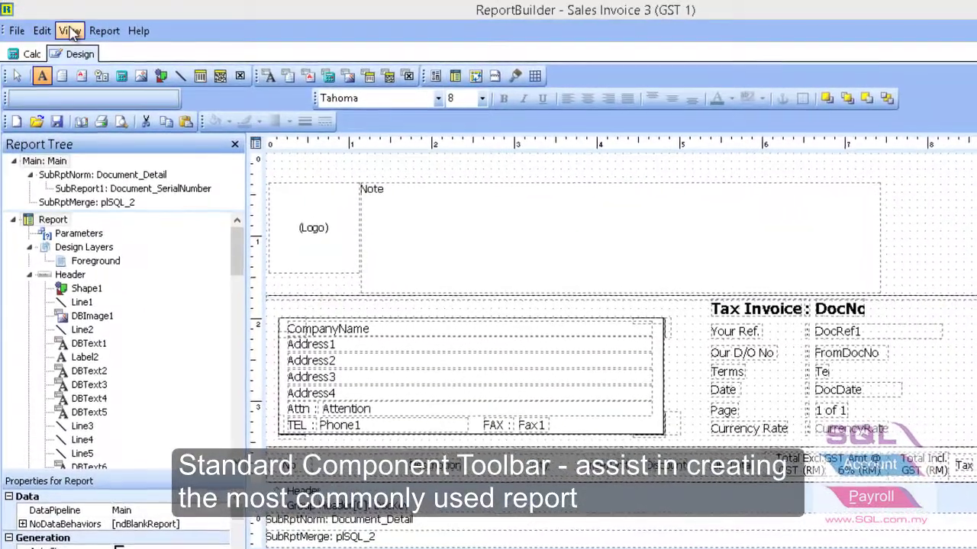
# Show the designer's list of toolbars under View > Toolbars
pyautogui.click(69, 30)
pyautogui.moveTo(111, 54)
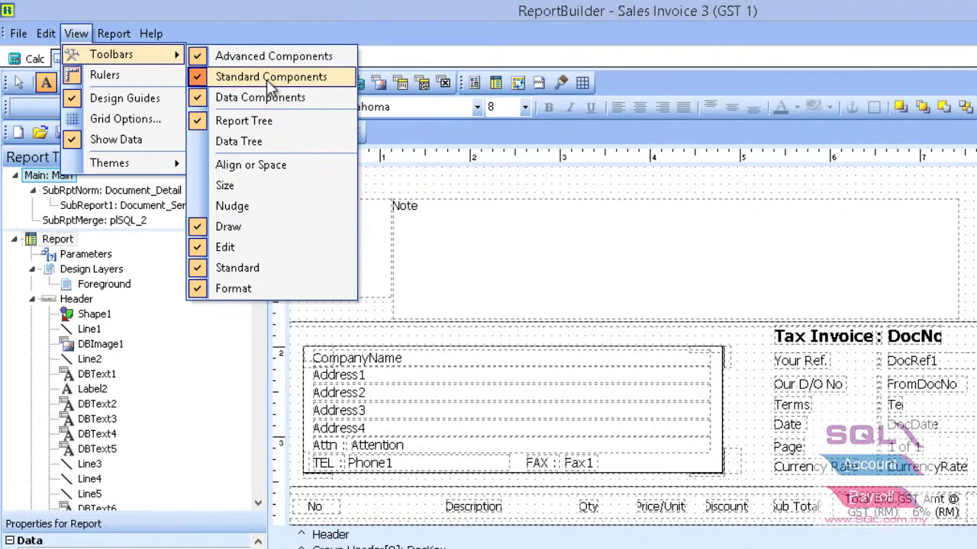
# Close the toolbar menu and pick the Label tool from Standard Components
pyautogui.click(373, 53)
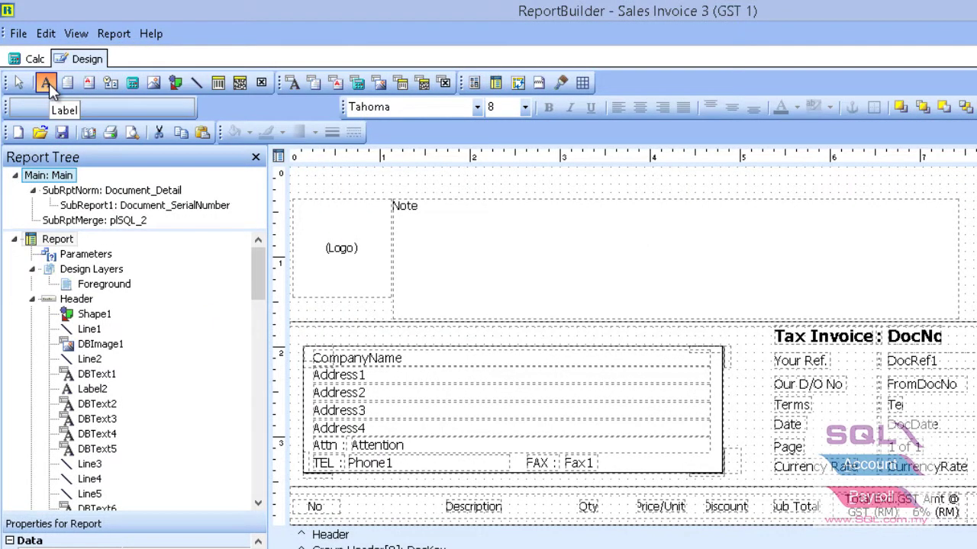
pyautogui.click(47, 85)
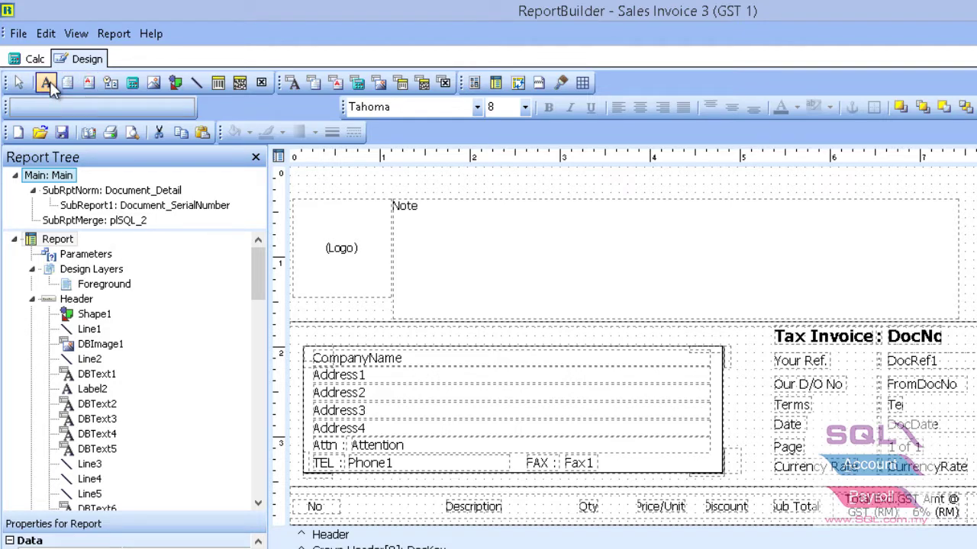
# Place Label13 aligned above the CompanyName address box, reading 'Sent to :'
pyautogui.click(326, 328)
pyautogui.moveTo(327, 327); pyautogui.dragTo(314, 335)
pyautogui.doubleClick(121, 106)
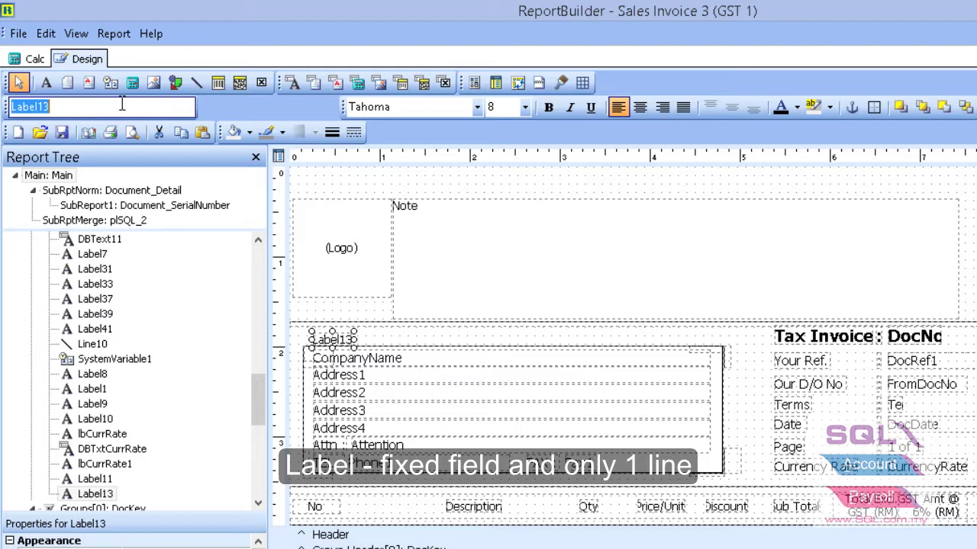
pyautogui.write('Sen')
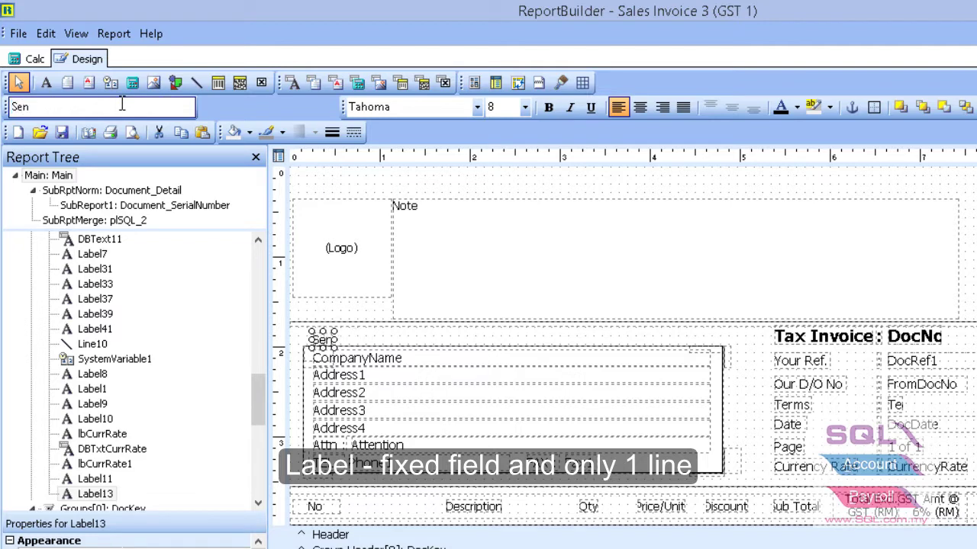
pyautogui.write('t to ')
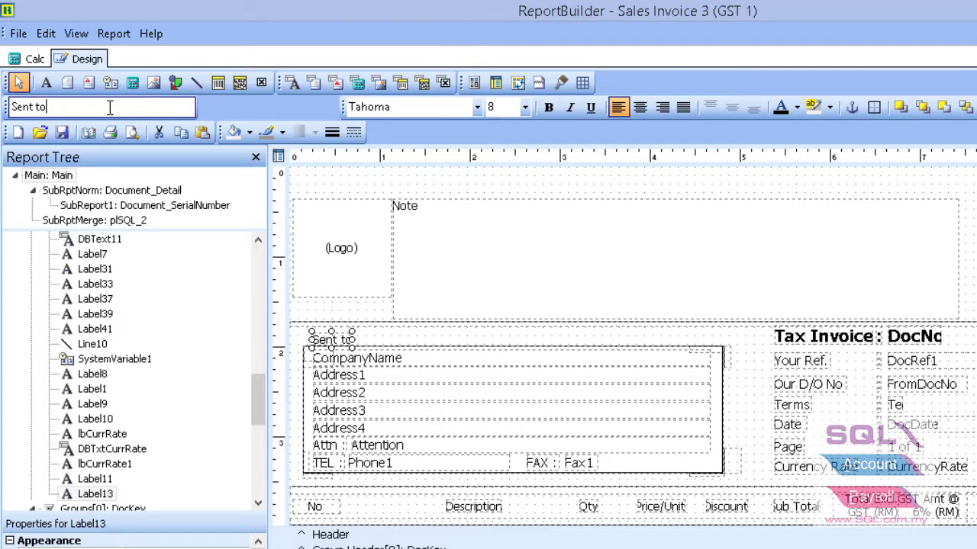
pyautogui.write(':')
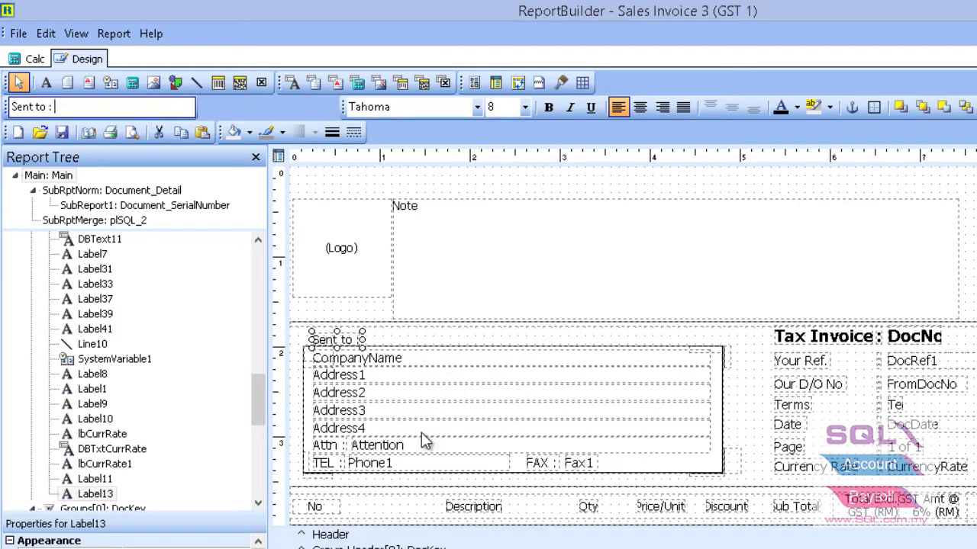
pyautogui.click(334, 341)
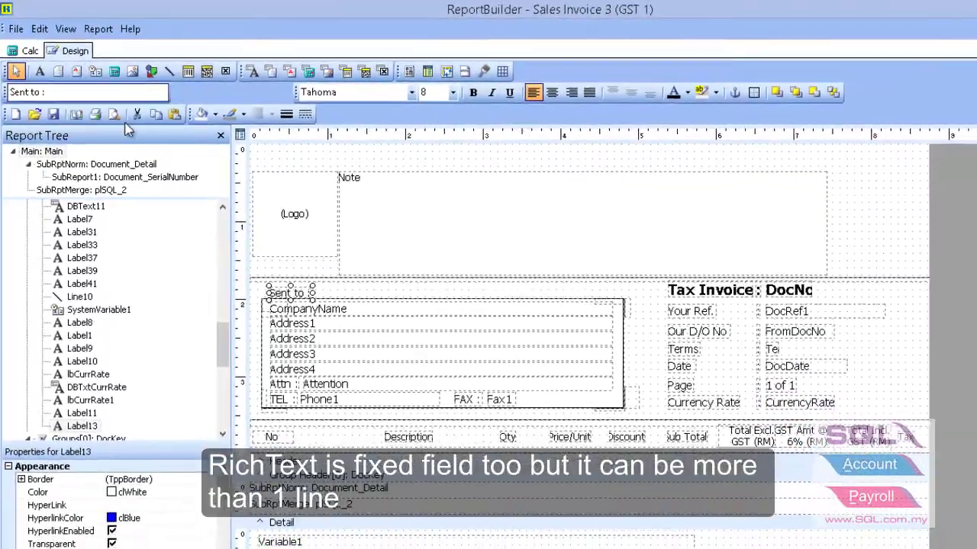
# Place RichText1 in the footer beside the Notes memo, nudged slightly left
pyautogui.click(76, 71)
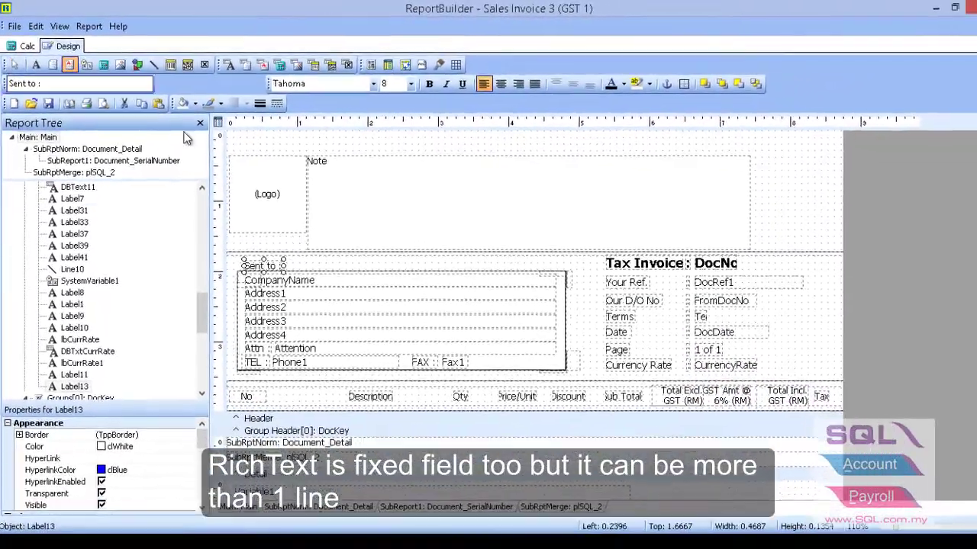
pyautogui.scroll(-5, 447, 233)
pyautogui.click(478, 368)
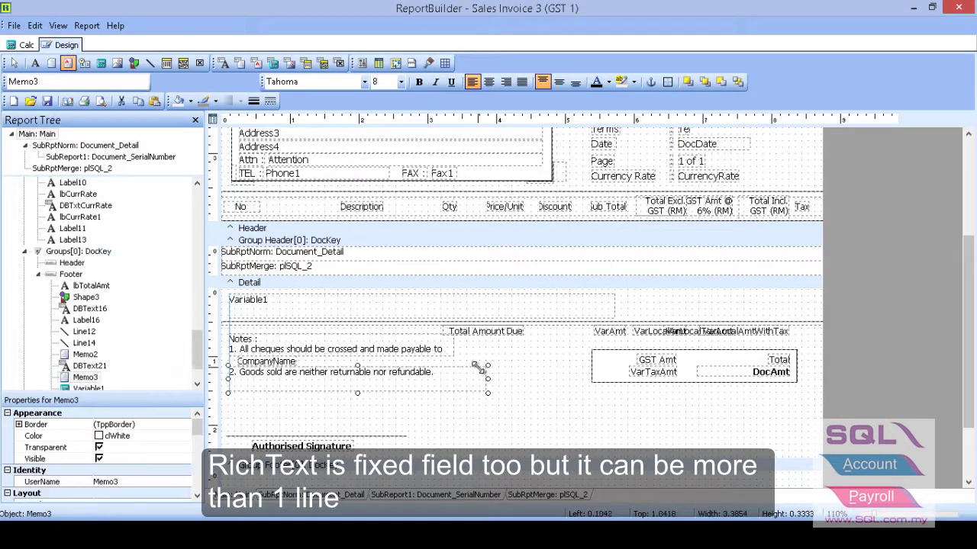
pyautogui.moveTo(501, 384); pyautogui.dragTo(486, 378)
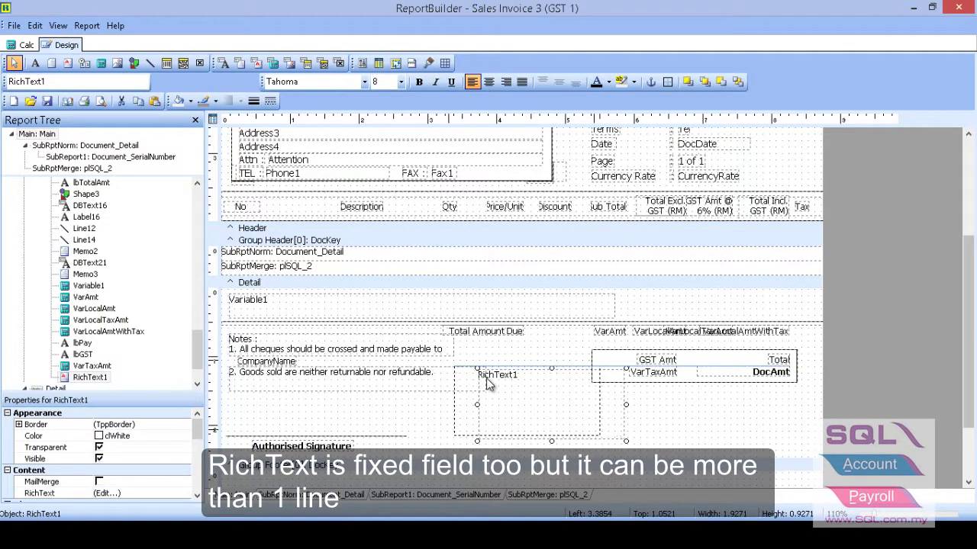
pyautogui.rightClick(486, 377)
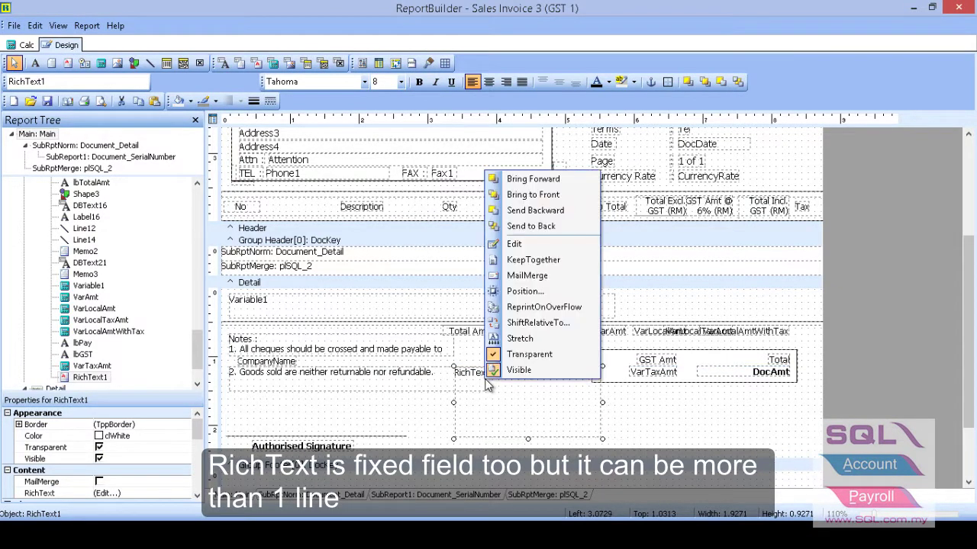
# Type lines of sample text into RichText1 in the Rich Text Editor
pyautogui.click(515, 244)
pyautogui.write('feudfukdshufsd fds')
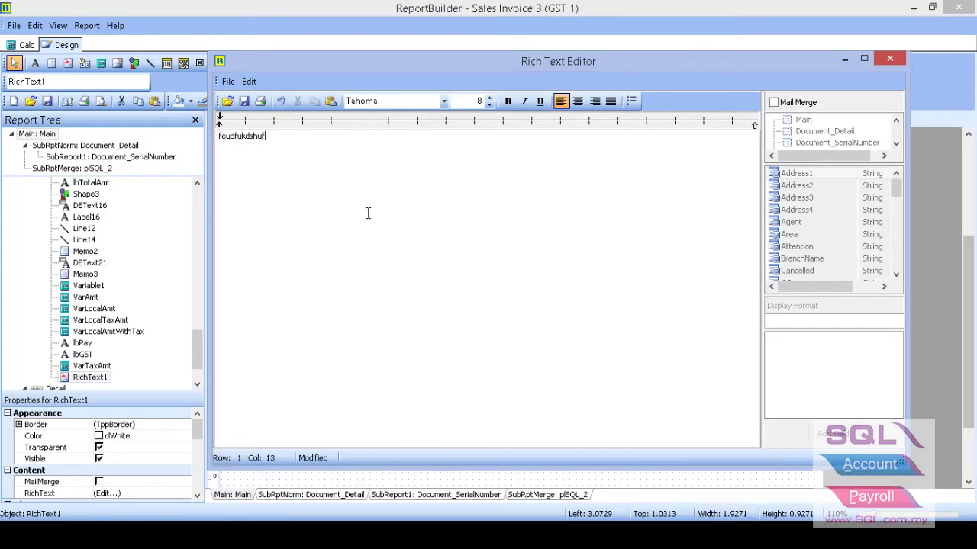
pyautogui.write('jfjkdsf')
pyautogui.press('Return')
pyautogui.write('sdfjdshfd')
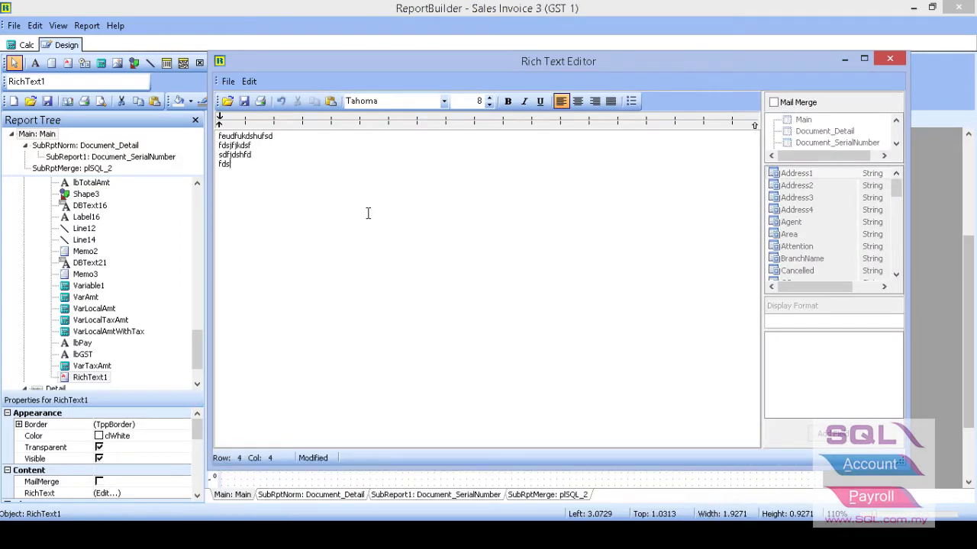
pyautogui.write(' fdshfjd')
pyautogui.press('Return')
# Make the last line bold and underlined, then close the editor keeping changes
pyautogui.moveTo(244, 164); pyautogui.dragTo(215, 165)
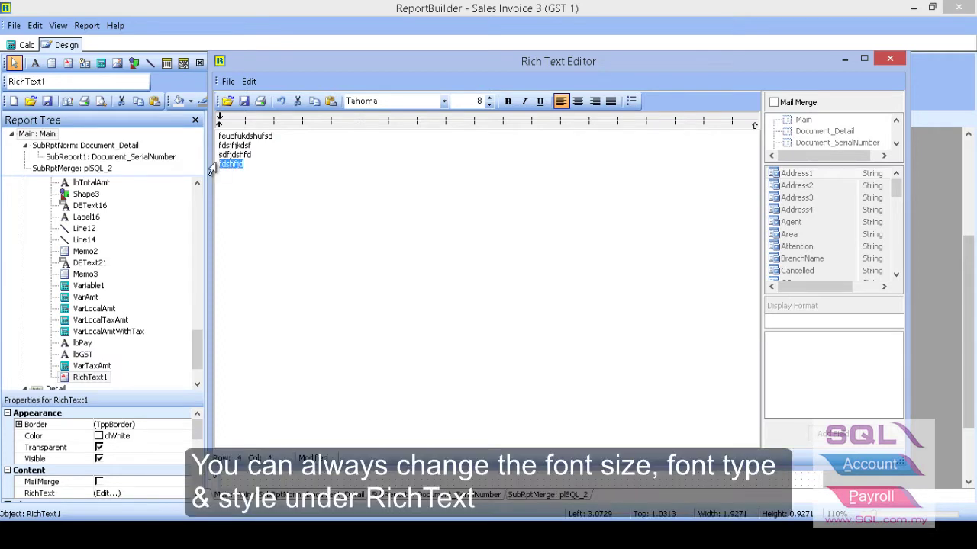
pyautogui.click(507, 101)
pyautogui.click(524, 102)
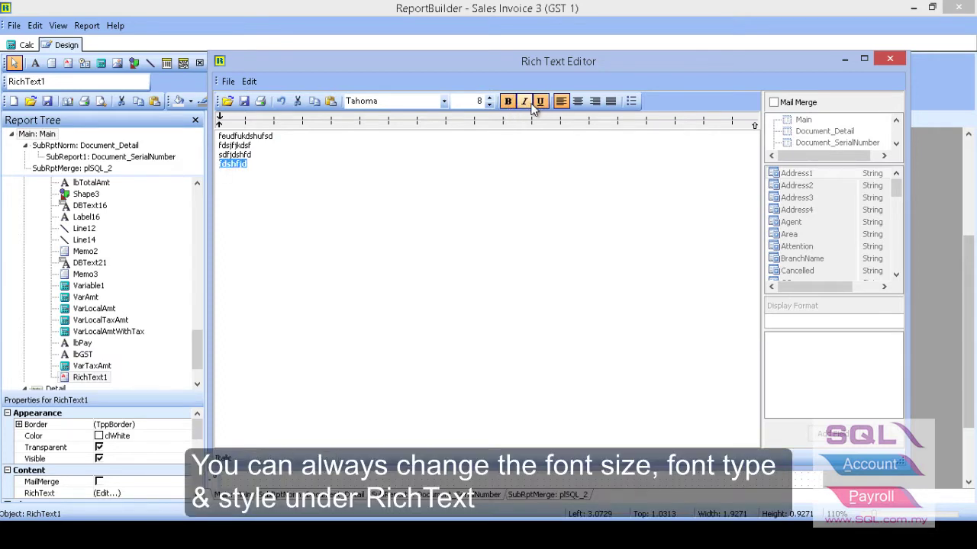
pyautogui.click(524, 101)
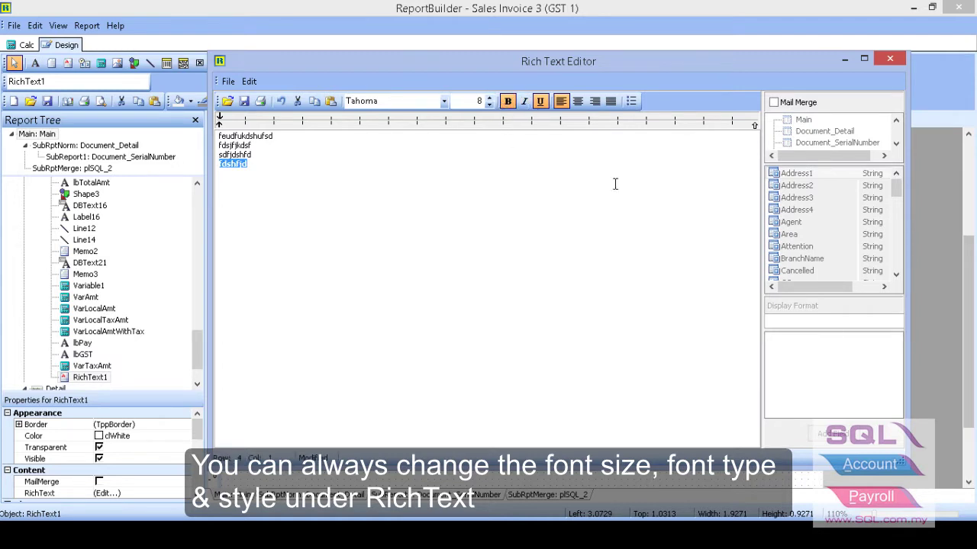
pyautogui.click(887, 66)
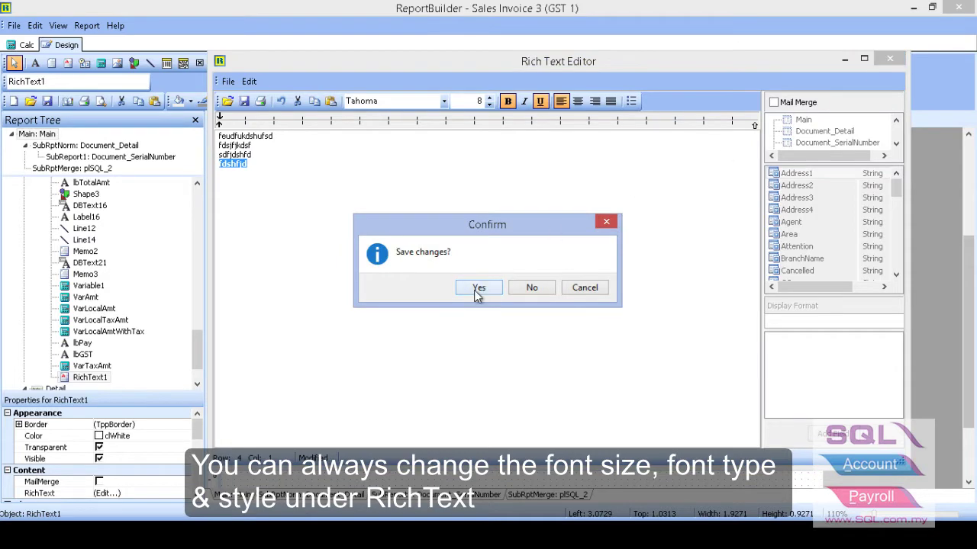
pyautogui.click(478, 288)
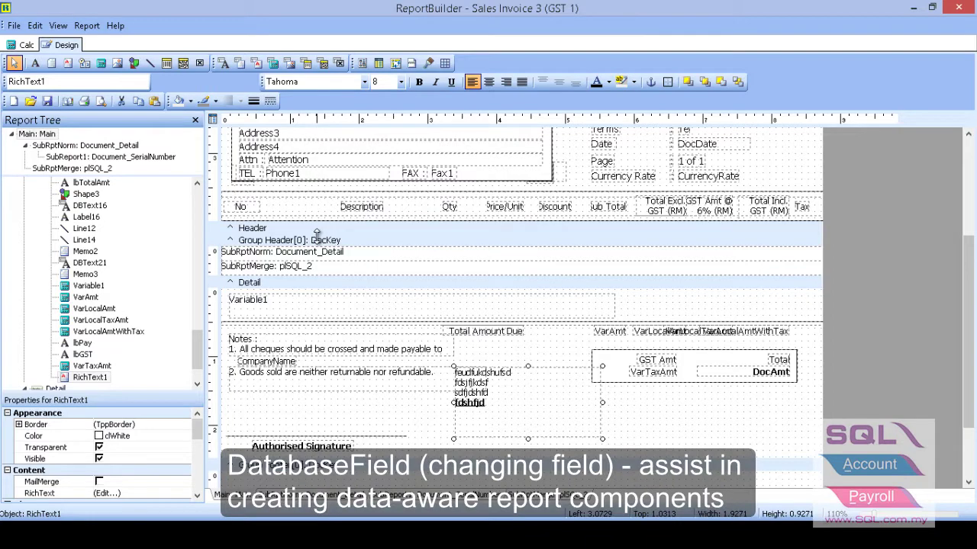
pyautogui.scroll(3, 317, 233)
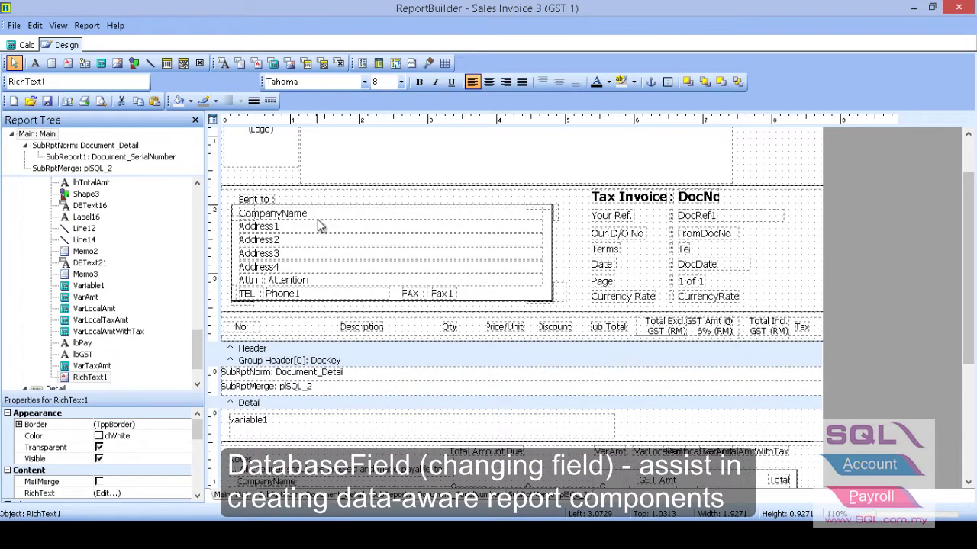
pyautogui.click(320, 221)
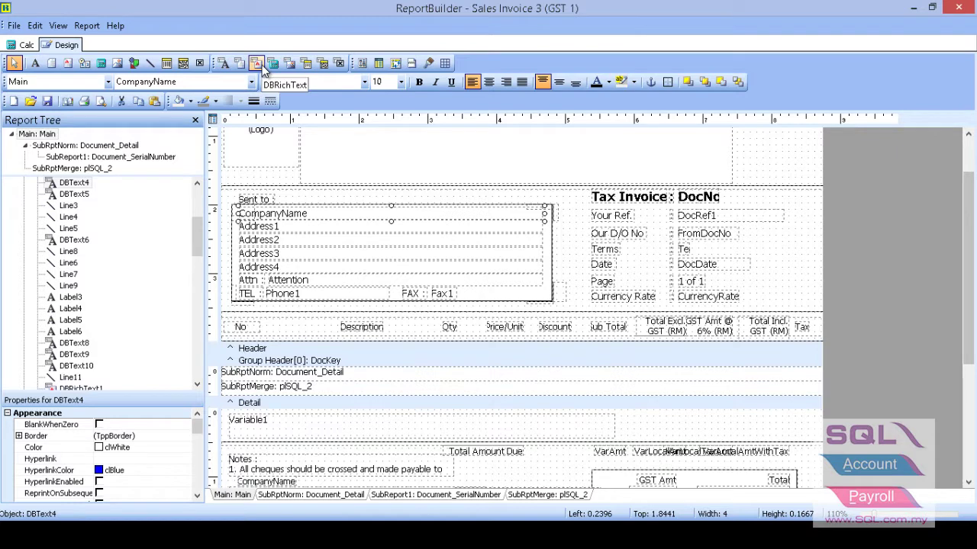
# Add a DBText field and move it beside CurrencyRate in the header
pyautogui.click(224, 65)
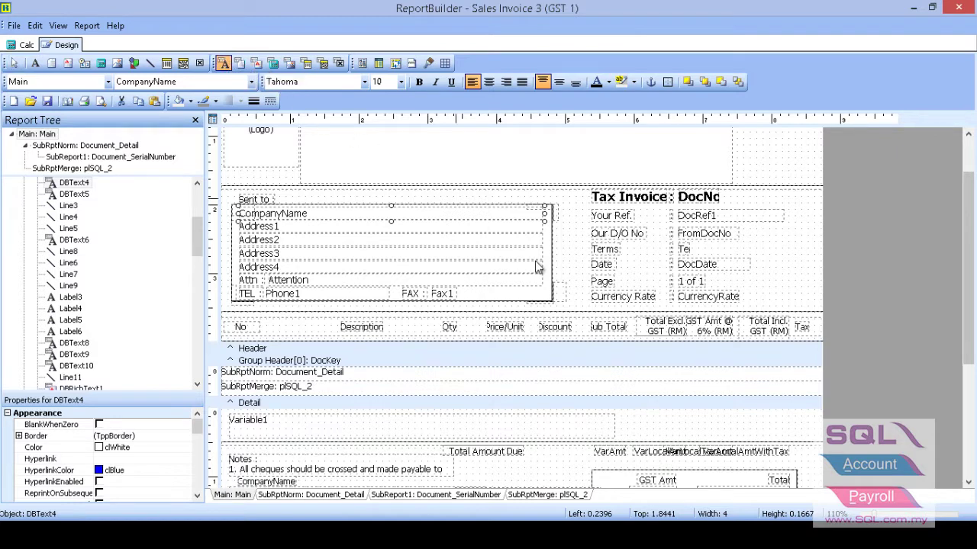
pyautogui.scroll(-1, 591, 303)
pyautogui.scroll(-3, 592, 302)
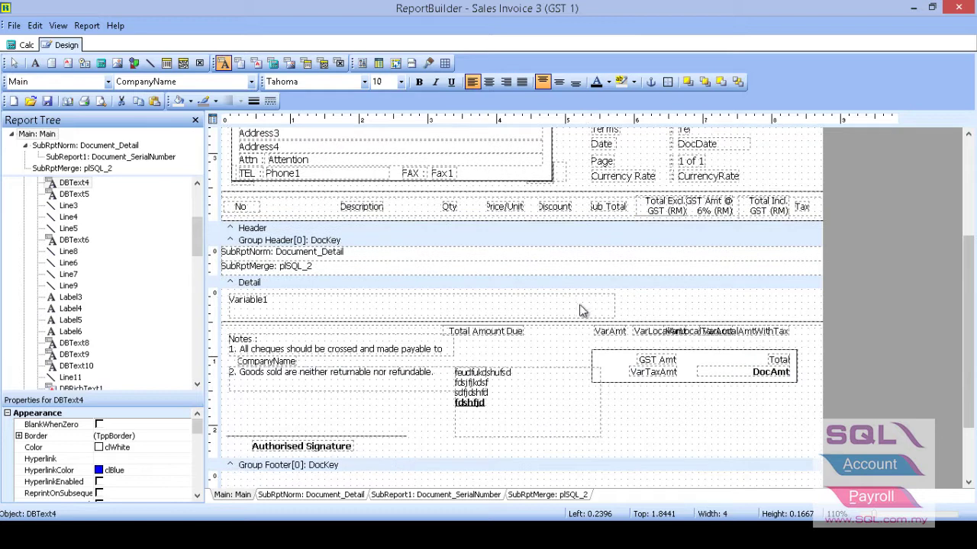
pyautogui.click(620, 397)
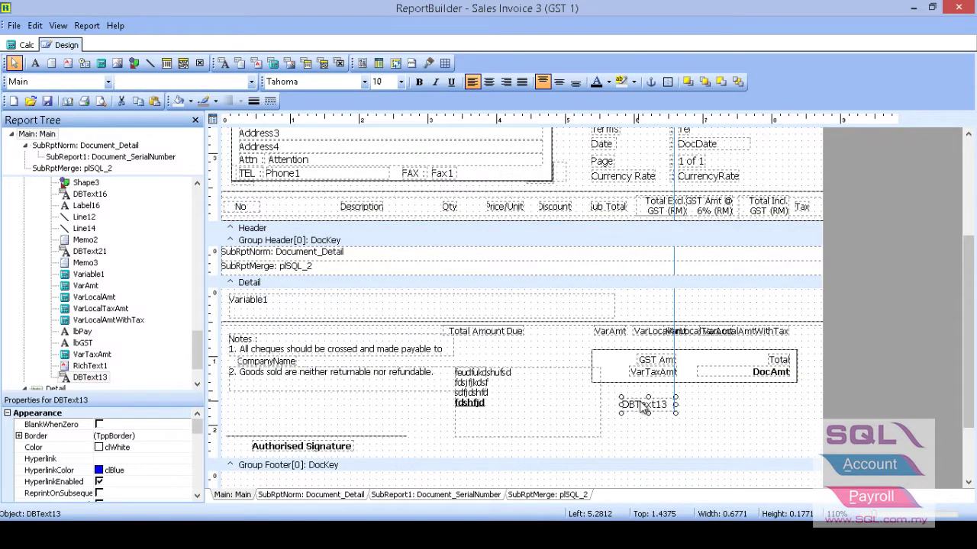
pyautogui.moveTo(744, 249); pyautogui.dragTo(766, 161)
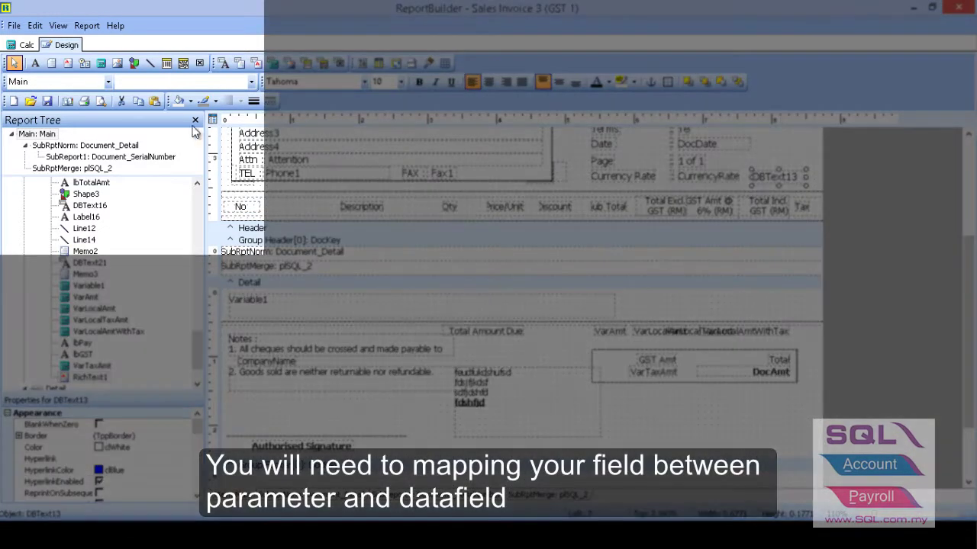
# Bind DBText13 to the Agent field of the Main data source
pyautogui.click(108, 82)
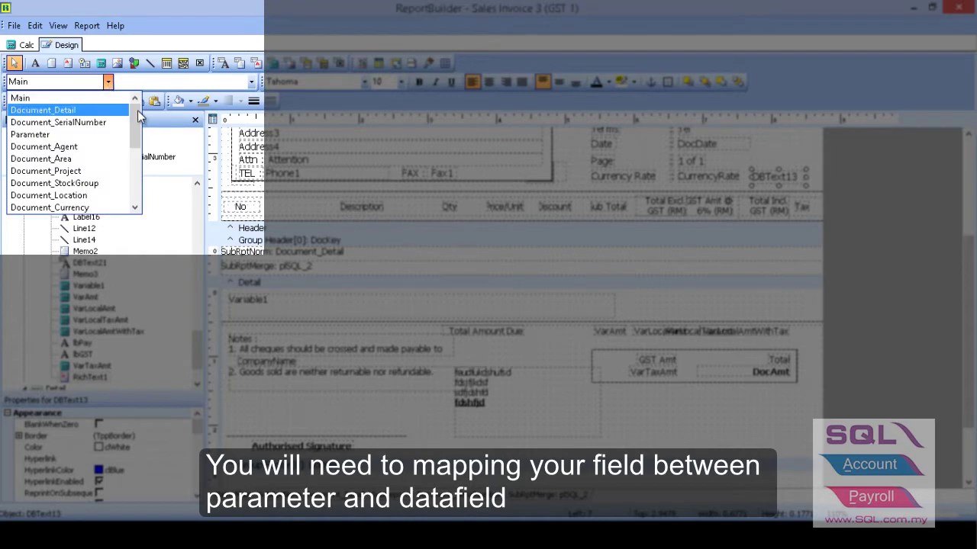
pyautogui.scroll(-1, 138, 134)
pyautogui.scroll(-3, 138, 133)
pyautogui.scroll(5, 138, 134)
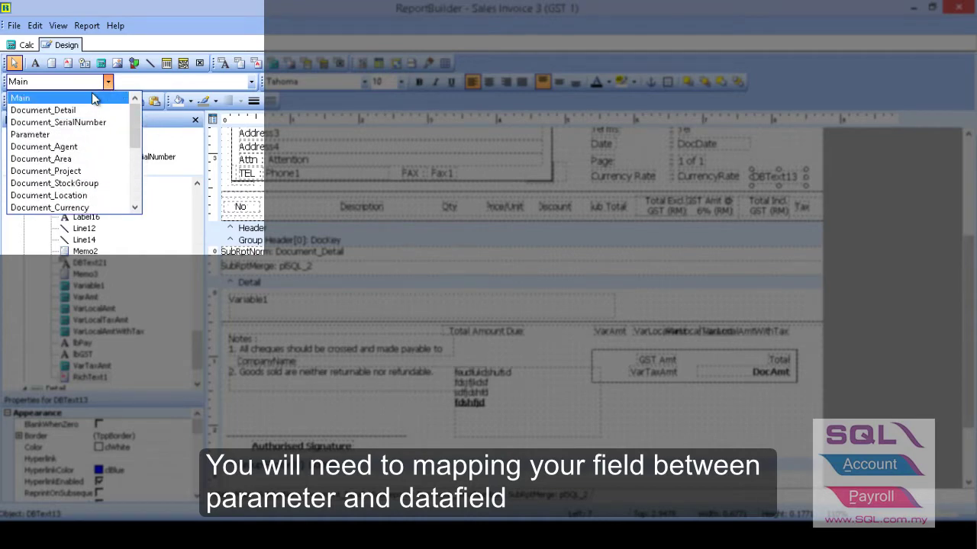
pyautogui.click(251, 82)
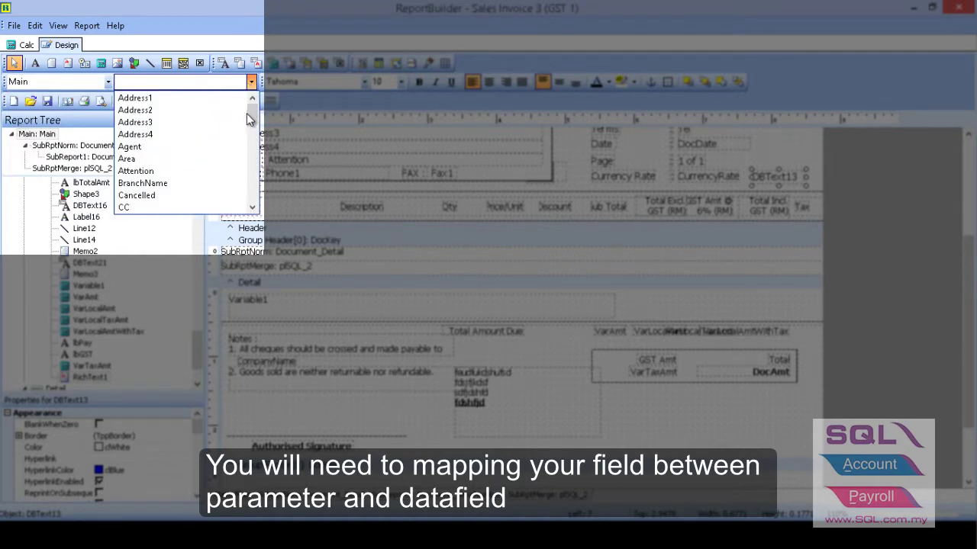
pyautogui.click(203, 151)
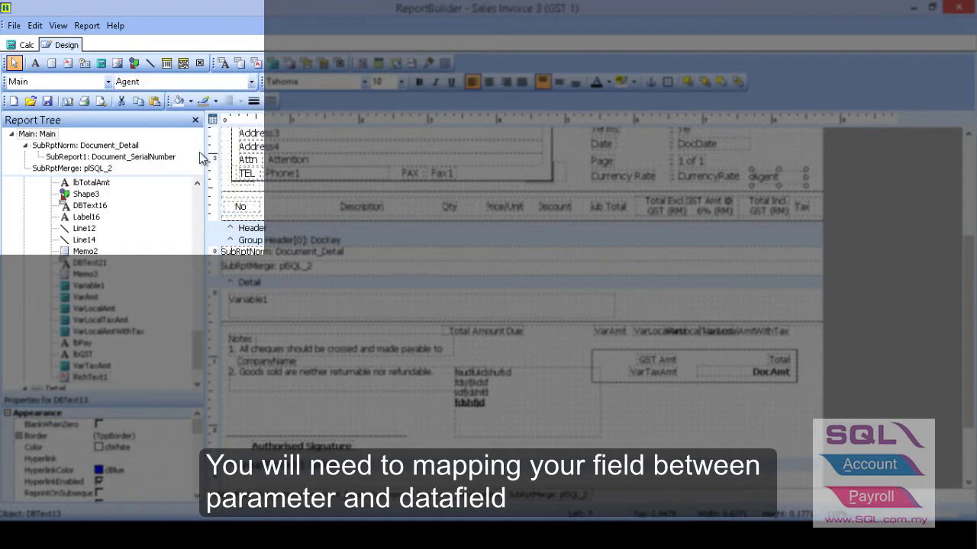
pyautogui.scroll(-3, 245, 214)
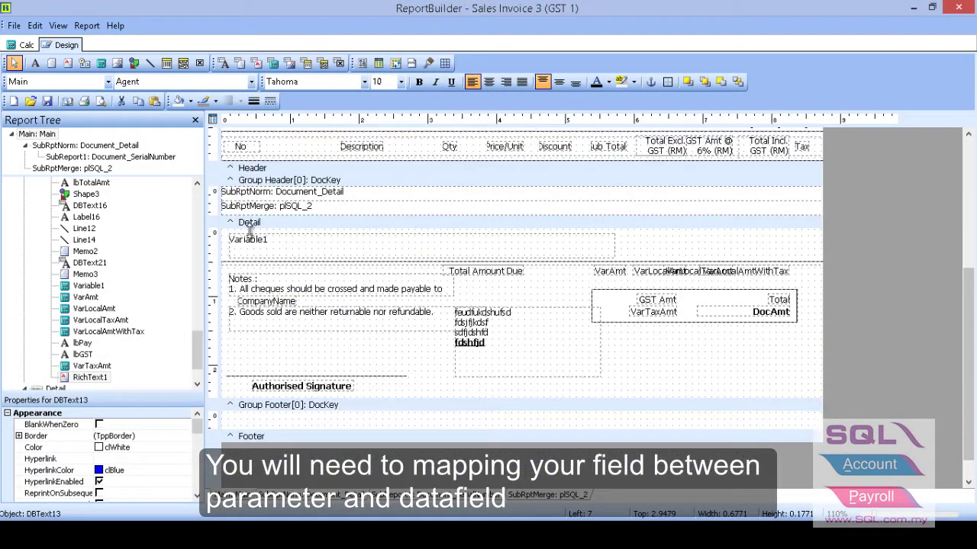
# Draw a DBRichText box bound to Note right of the notes, then open Document_Detail
pyautogui.click(257, 65)
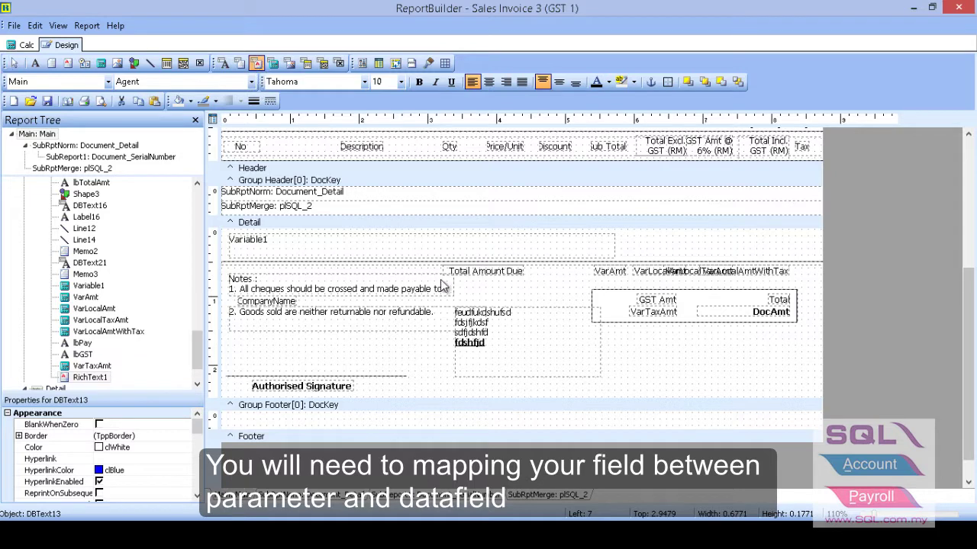
pyautogui.moveTo(525, 317); pyautogui.dragTo(674, 389)
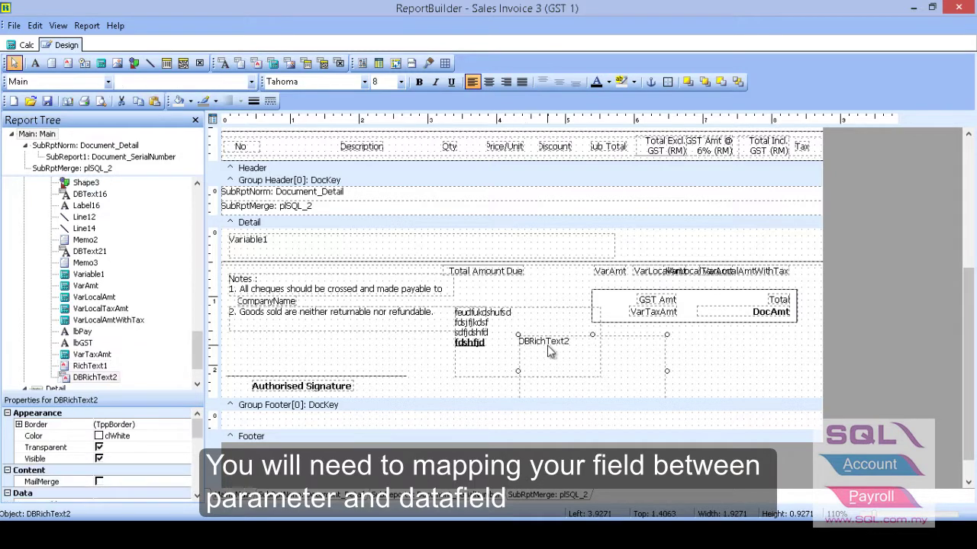
pyautogui.click(251, 82)
pyautogui.moveTo(255, 112); pyautogui.dragTo(255, 179)
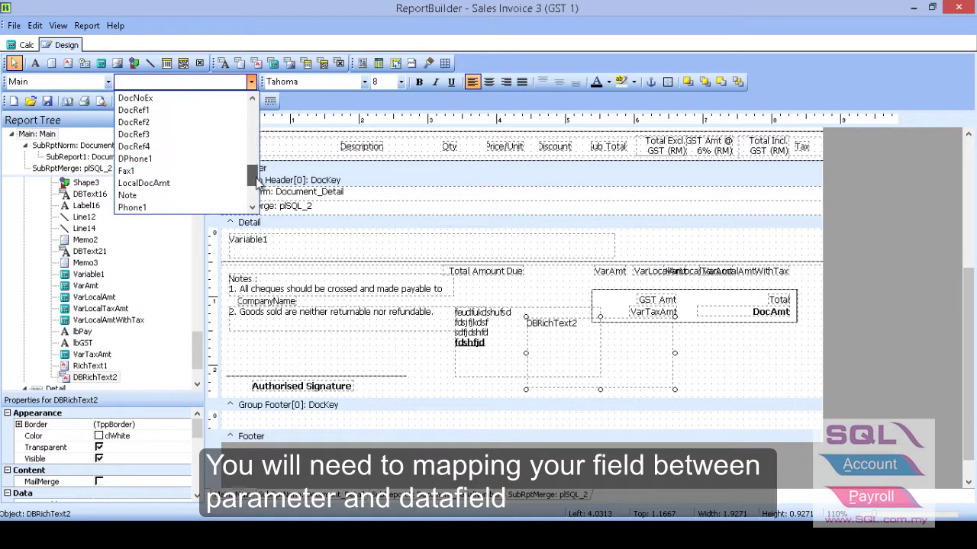
pyautogui.click(193, 177)
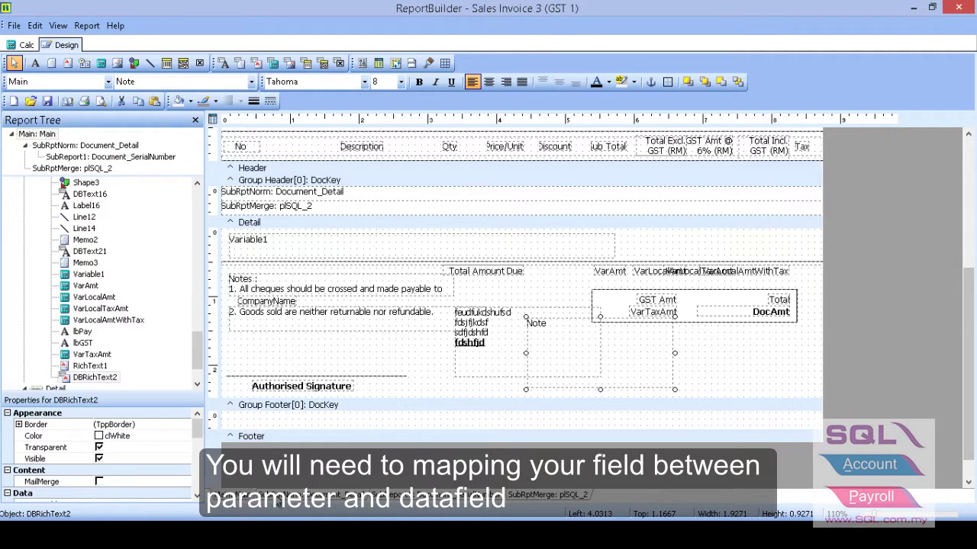
pyautogui.click(279, 496)
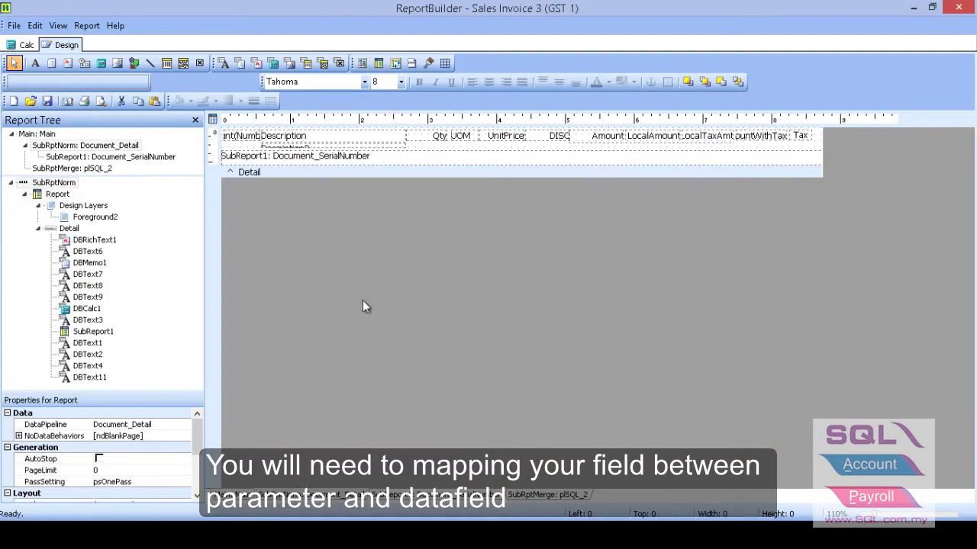
pyautogui.click(349, 145)
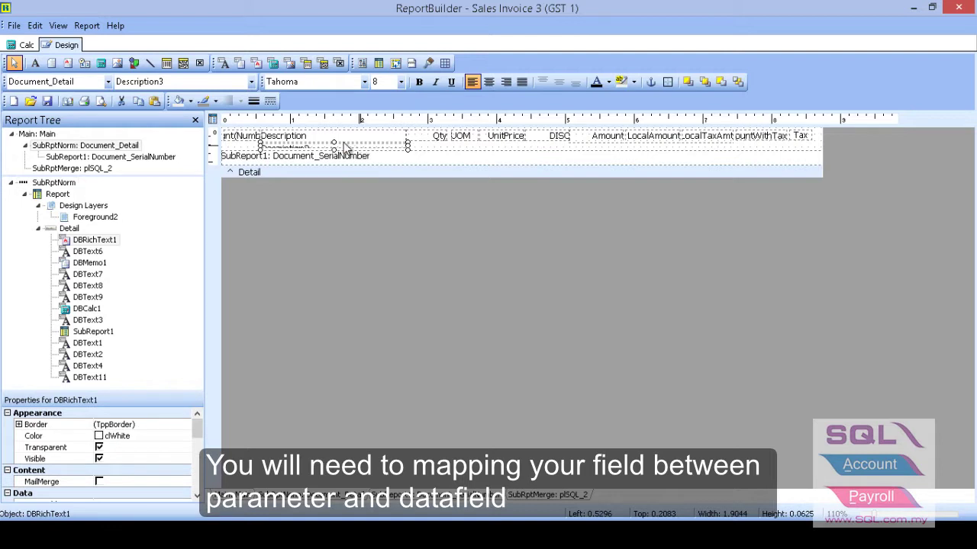
pyautogui.click(108, 81)
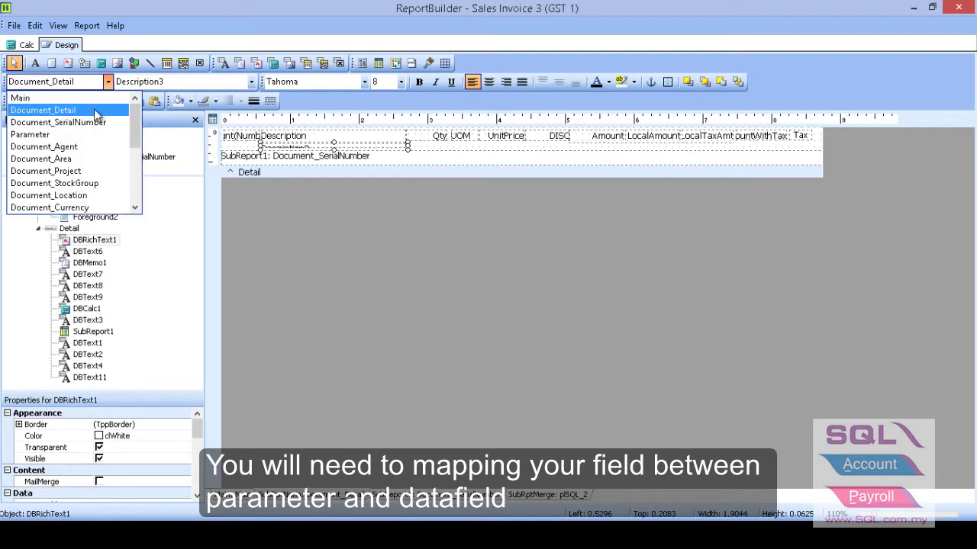
pyautogui.click(95, 113)
pyautogui.click(251, 82)
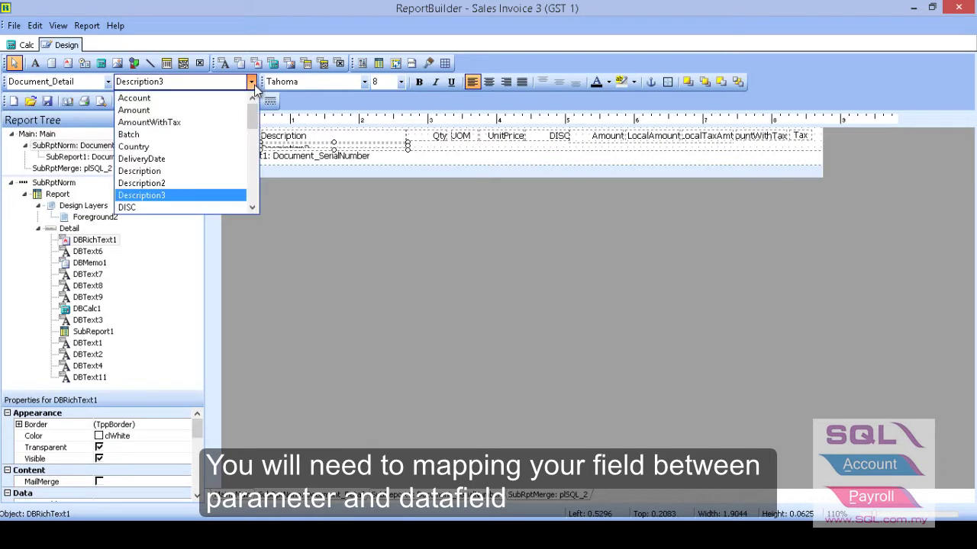
pyautogui.click(399, 153)
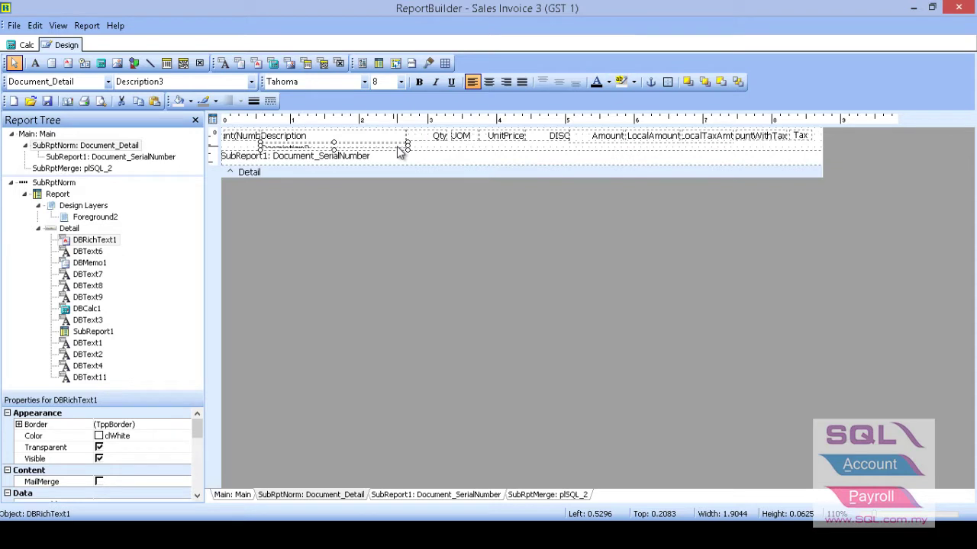
# Compare DBMemo1 with DBRichText1 (Description3), then bring up DBRichText1's context menu
pyautogui.rightClick(398, 150)
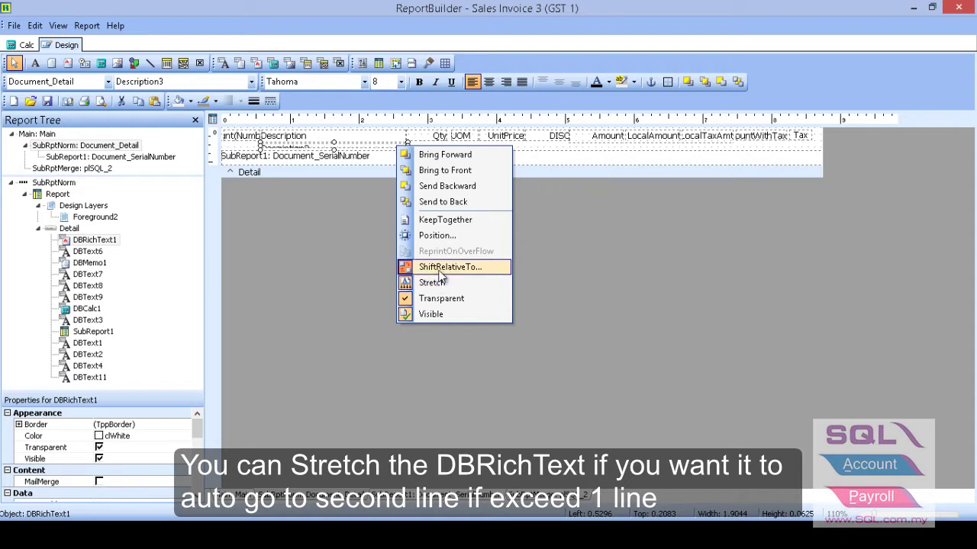
pyautogui.click(379, 153)
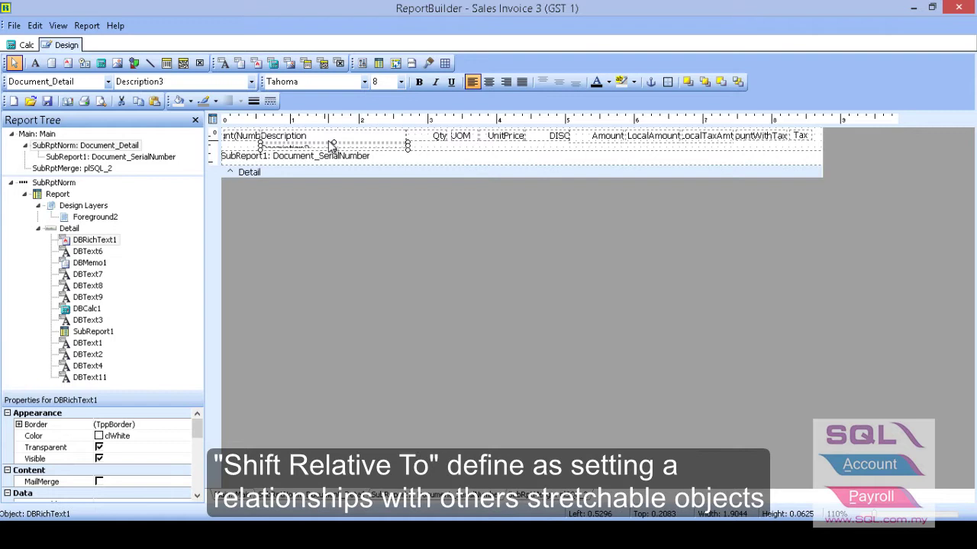
pyautogui.click(333, 143)
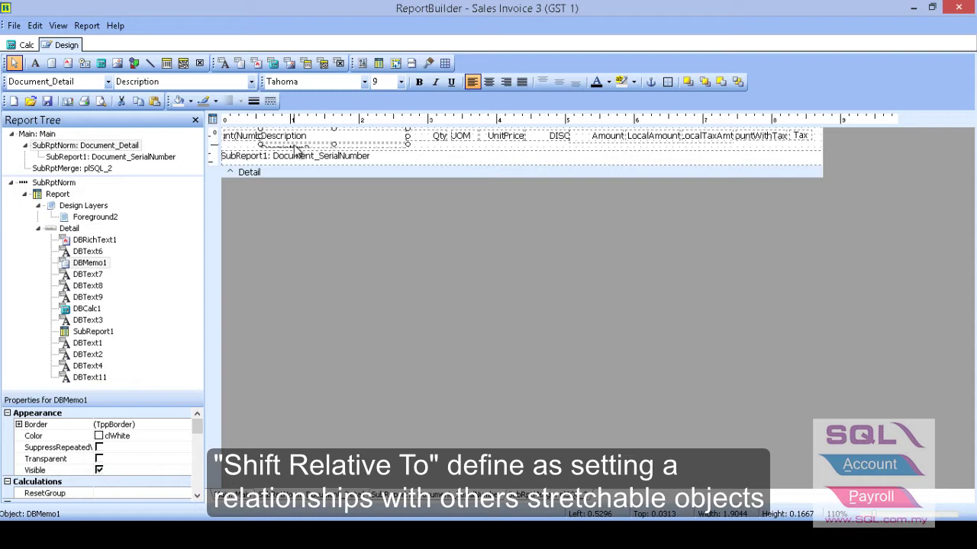
pyautogui.click(298, 152)
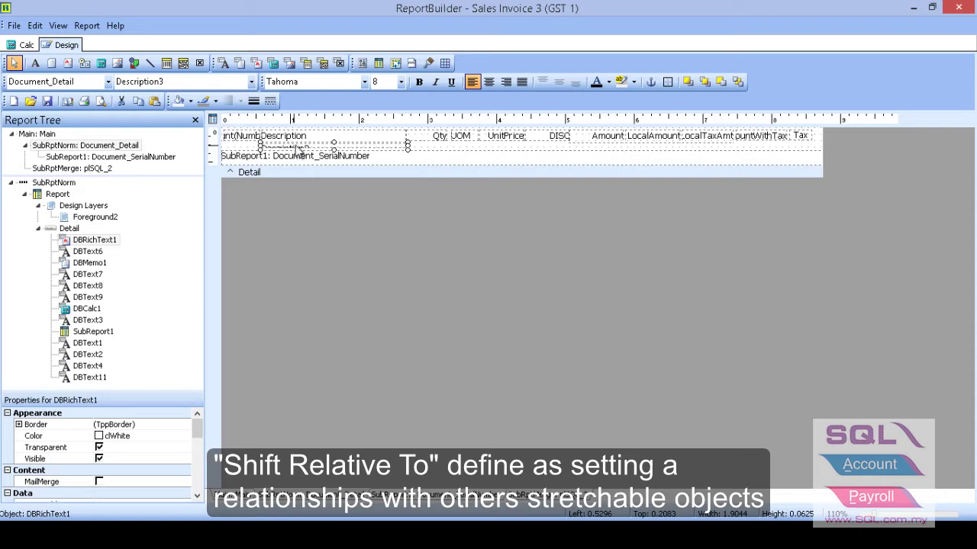
pyautogui.click(301, 145)
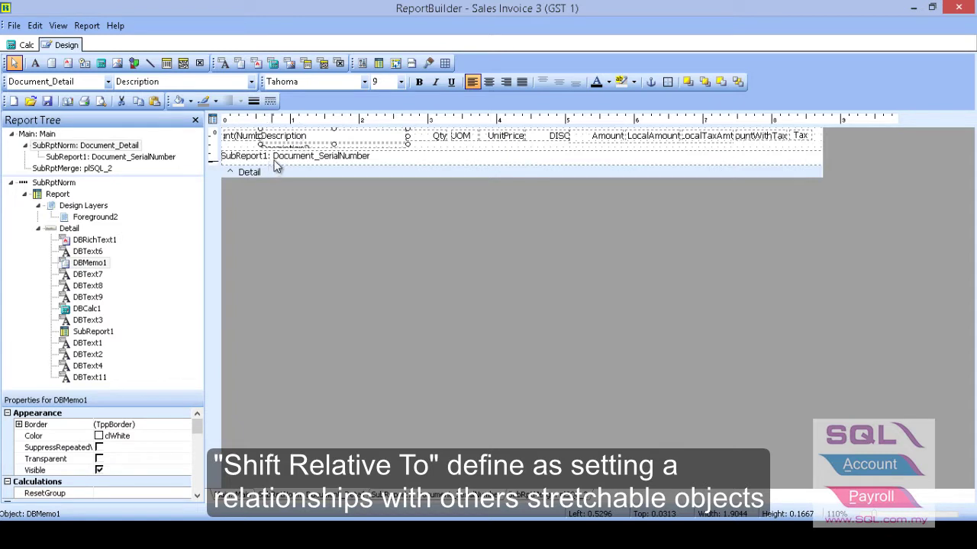
pyautogui.click(287, 151)
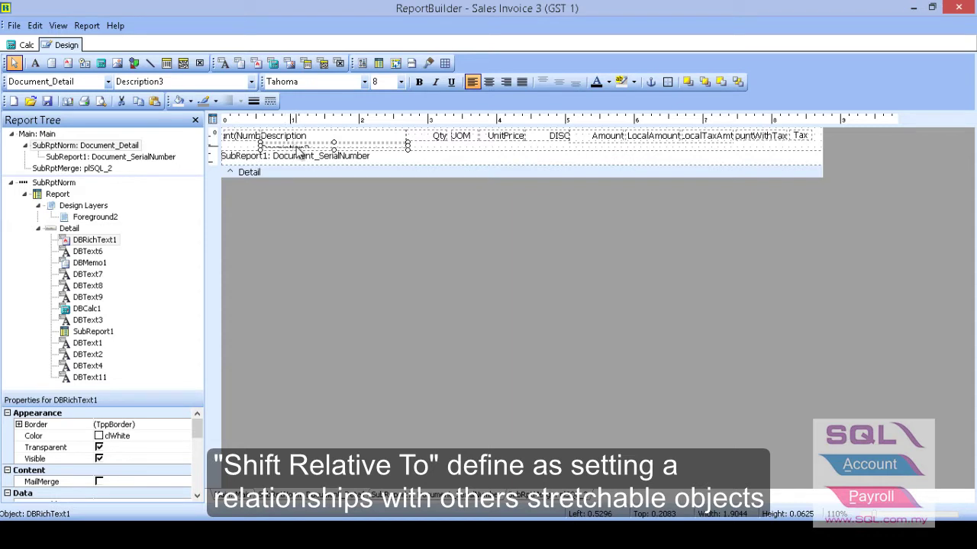
pyautogui.rightClick(299, 151)
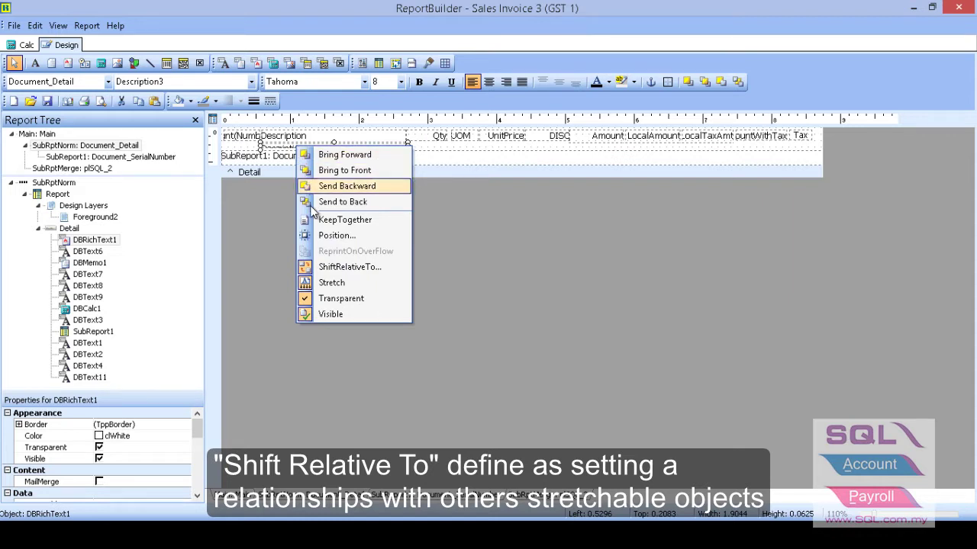
# Choose DBMemo1 as the ShiftRelativeTo object for the Description3 rich text field
pyautogui.click(323, 266)
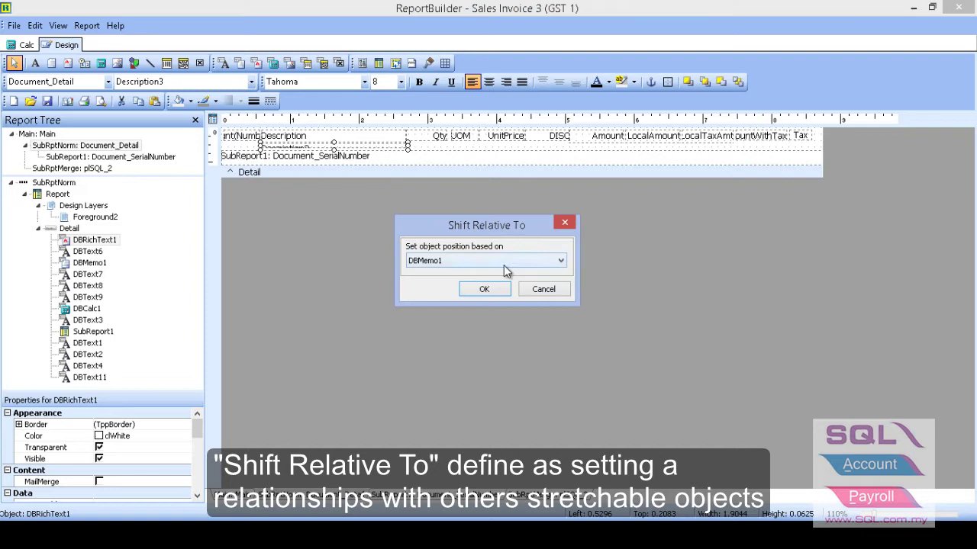
pyautogui.click(518, 263)
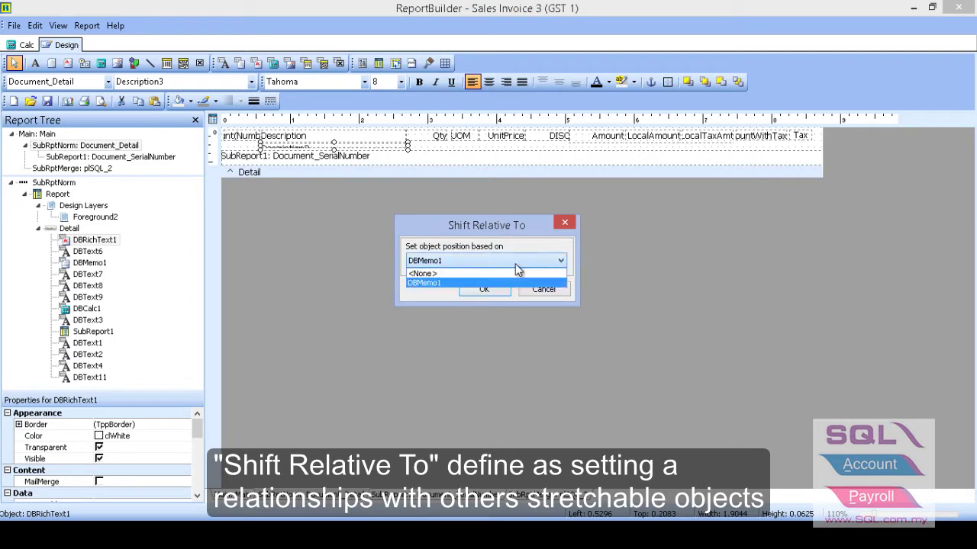
pyautogui.click(452, 283)
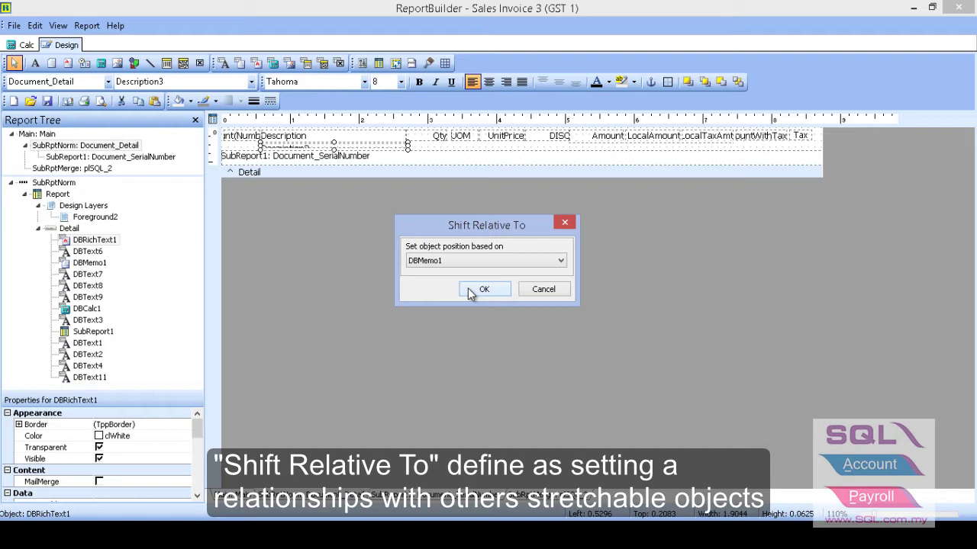
# Confirm the DBMemo1 shift, make the DISC field invisible, and select UnitPrice
pyautogui.click(470, 291)
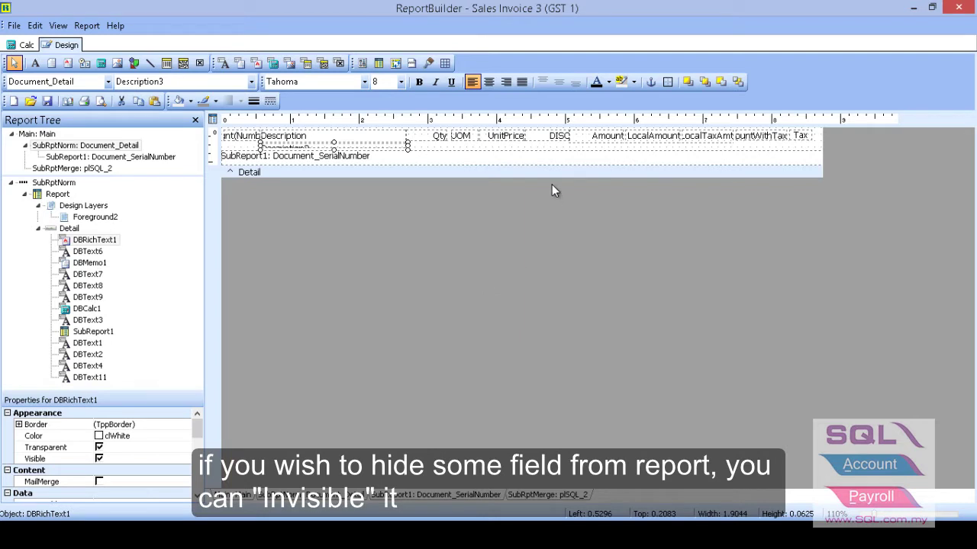
pyautogui.click(551, 142)
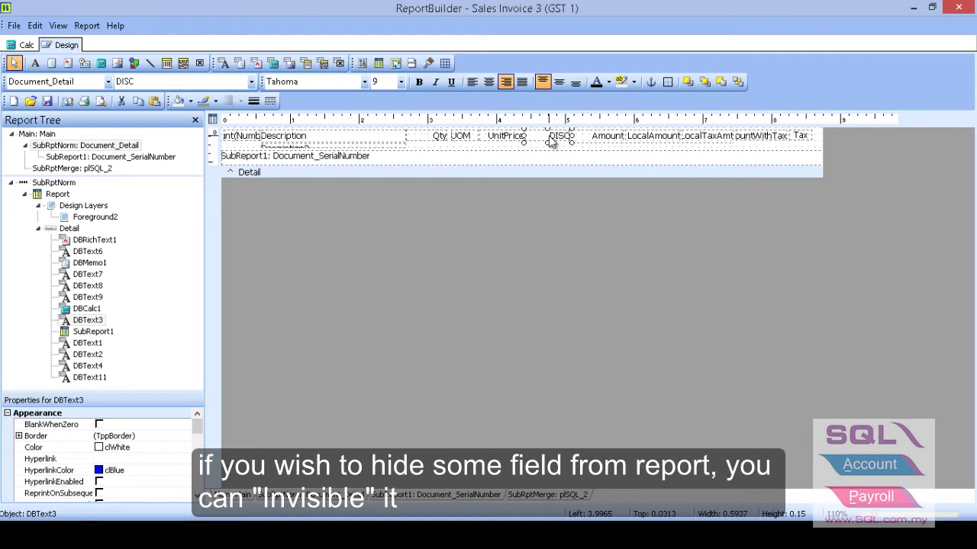
pyautogui.rightClick(551, 142)
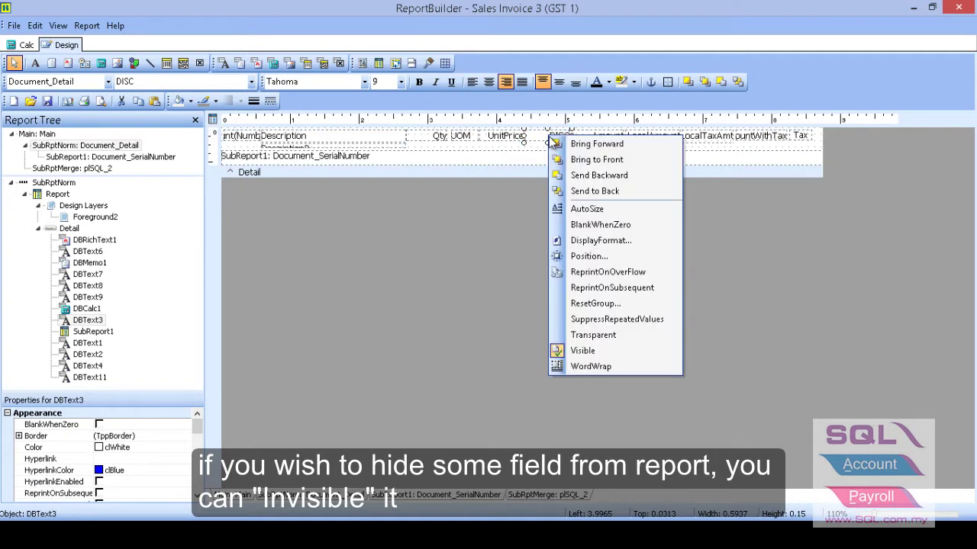
pyautogui.click(582, 352)
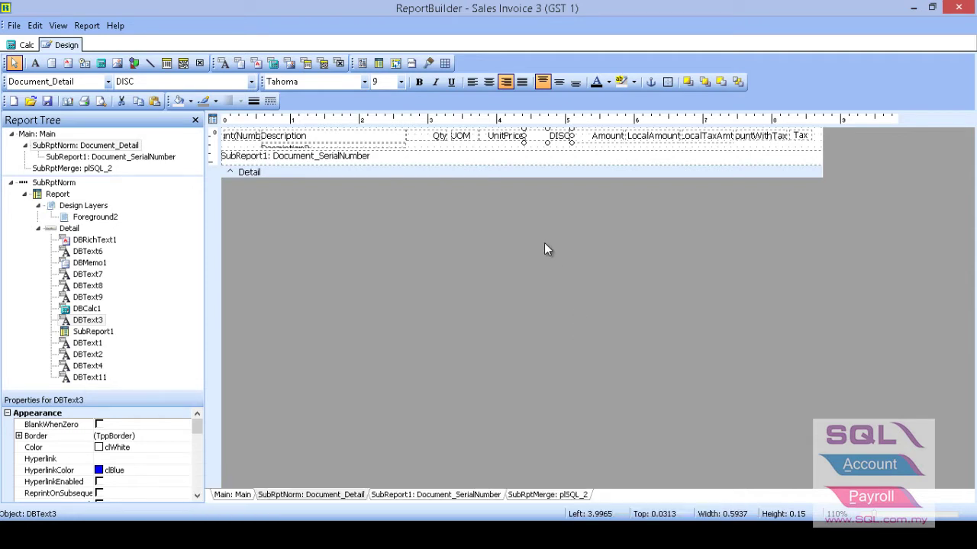
pyautogui.click(518, 139)
# Show the UnitPrice field (DBText6) context menu with BlankWhenZero checked
pyautogui.rightClick(513, 137)
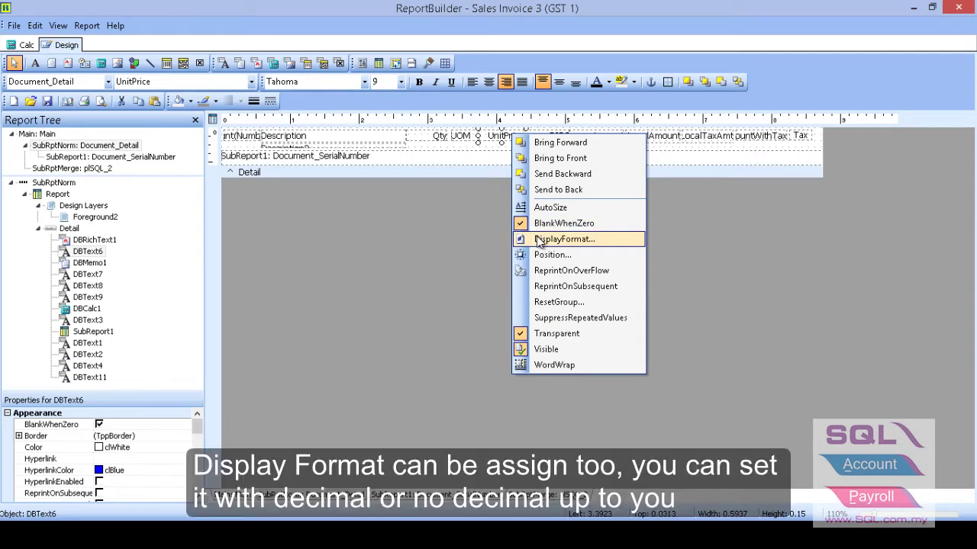
# Give the UnitPrice field the display format #,0.000;-#,0.000, based on -1,234.40
pyautogui.click(540, 241)
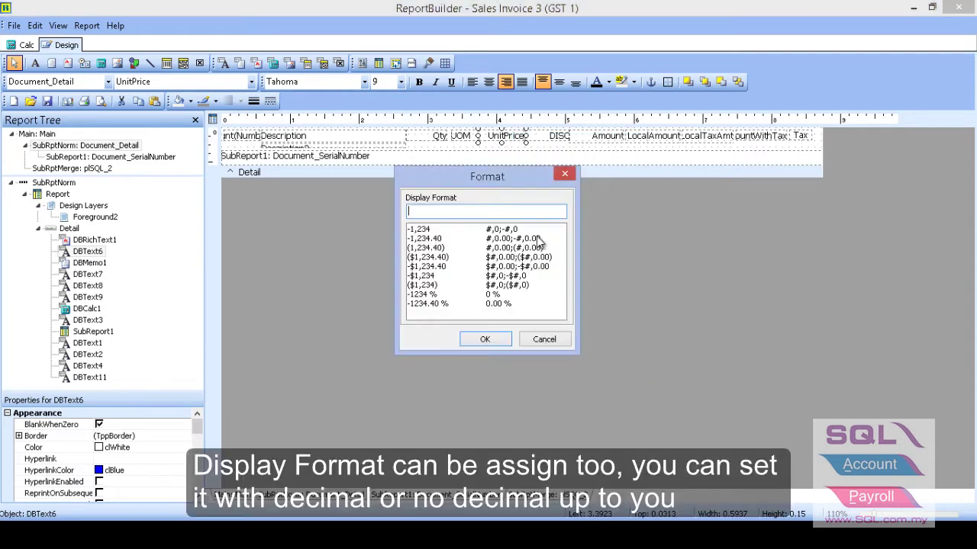
pyautogui.click(431, 239)
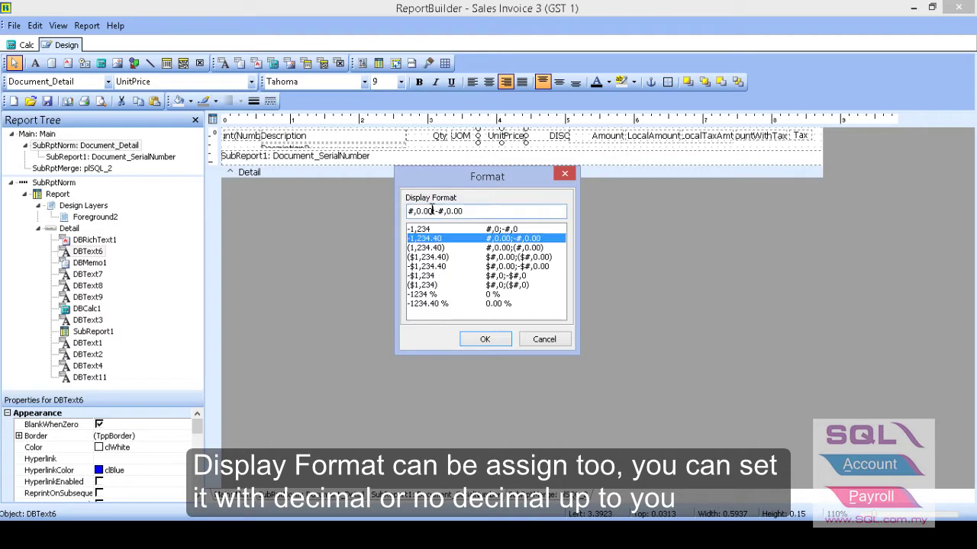
pyautogui.click(431, 210)
pyautogui.write('0')
pyautogui.write('0')
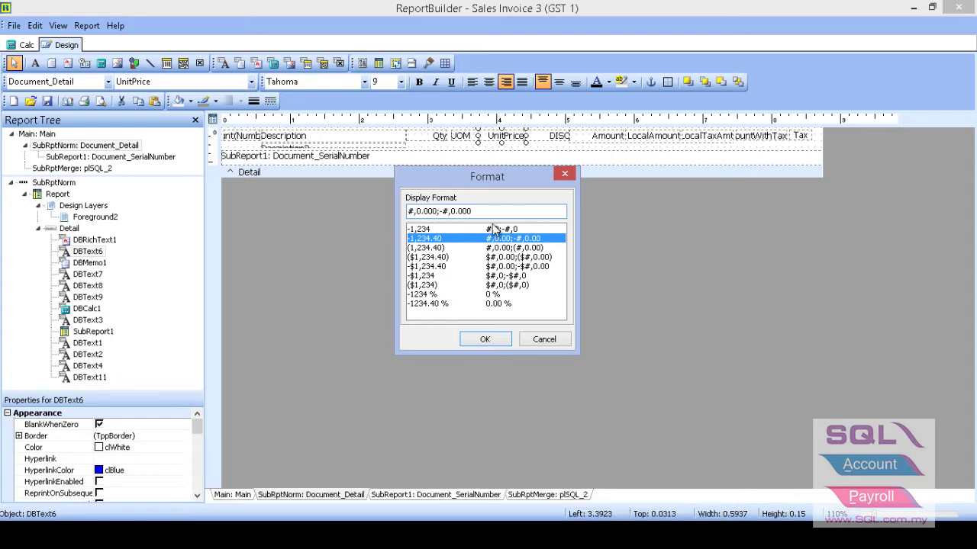
pyautogui.click(484, 342)
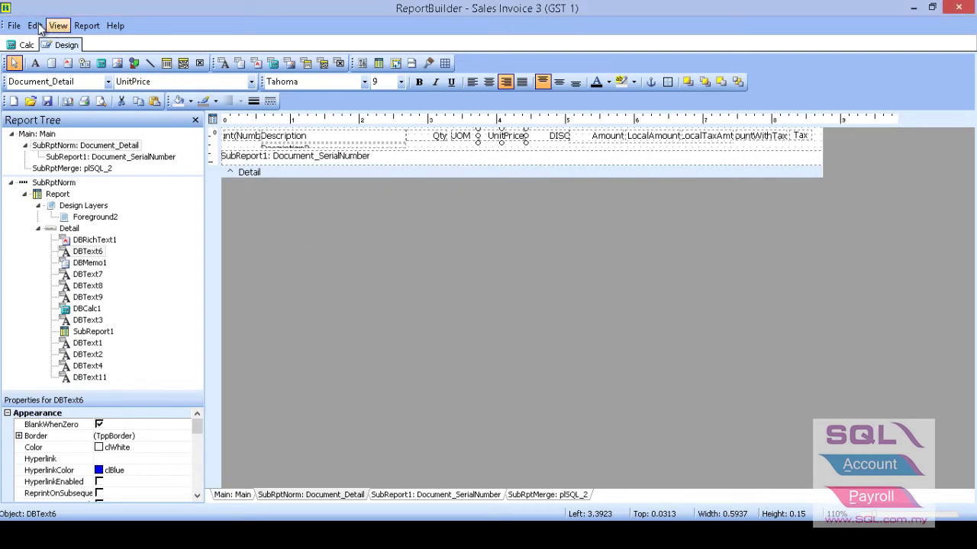
# Print-preview Sales Invoice 3 (GST 1) for invoice IV-00008 from the File menu
pyautogui.click(15, 26)
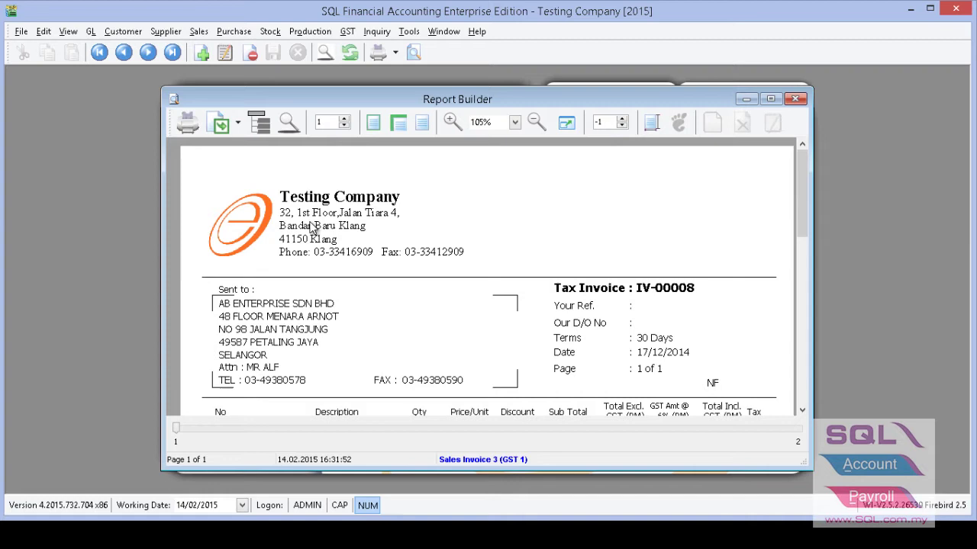
# Scroll the preview down to the totals and Authorised Signature, checking three-decimal unit prices
pyautogui.scroll(-1, 299, 231)
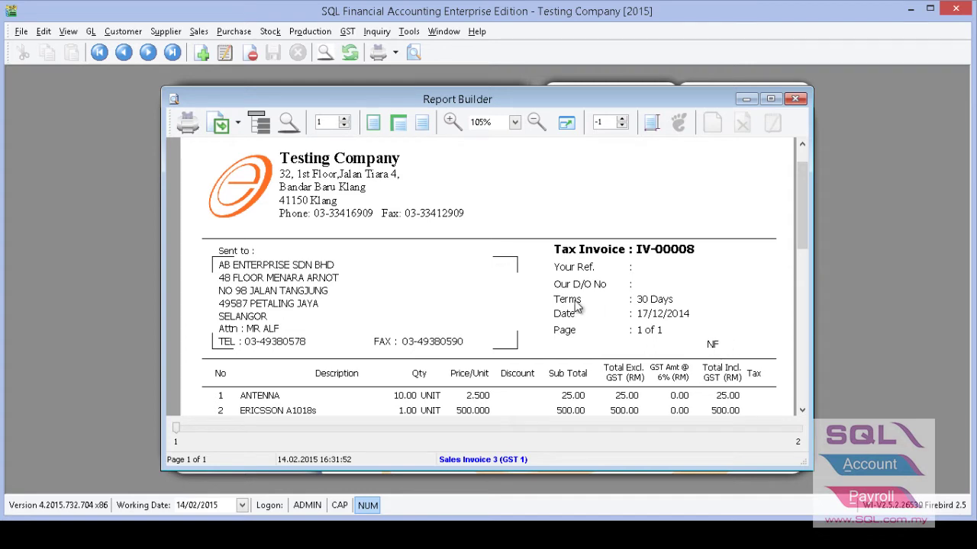
pyautogui.scroll(-2, 574, 303)
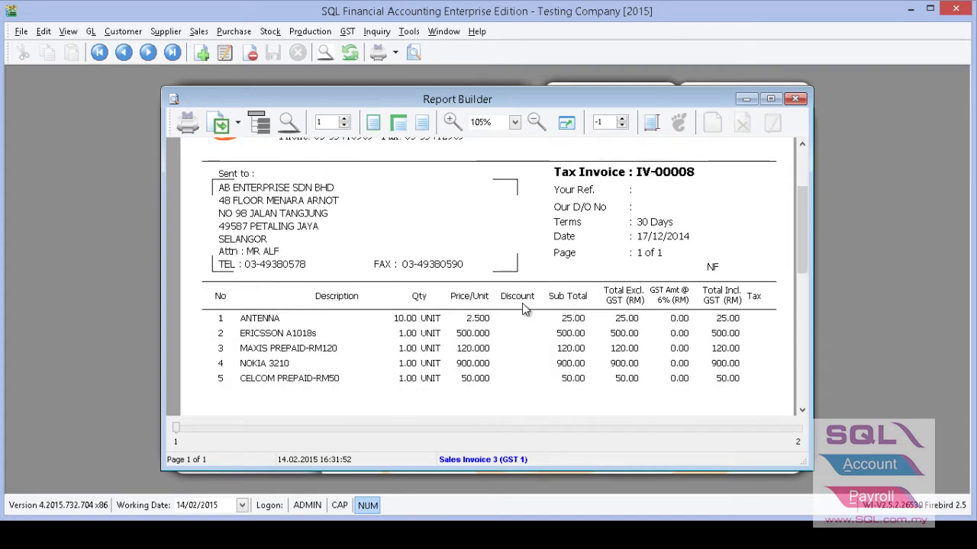
pyautogui.scroll(-3, 524, 364)
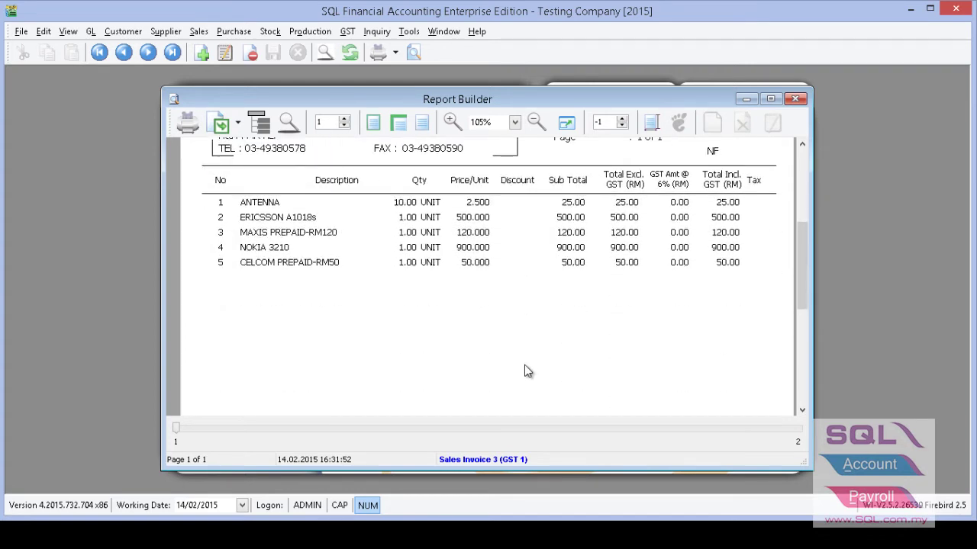
pyautogui.scroll(-3, 524, 365)
pyautogui.scroll(-4, 524, 359)
pyautogui.scroll(-1, 524, 359)
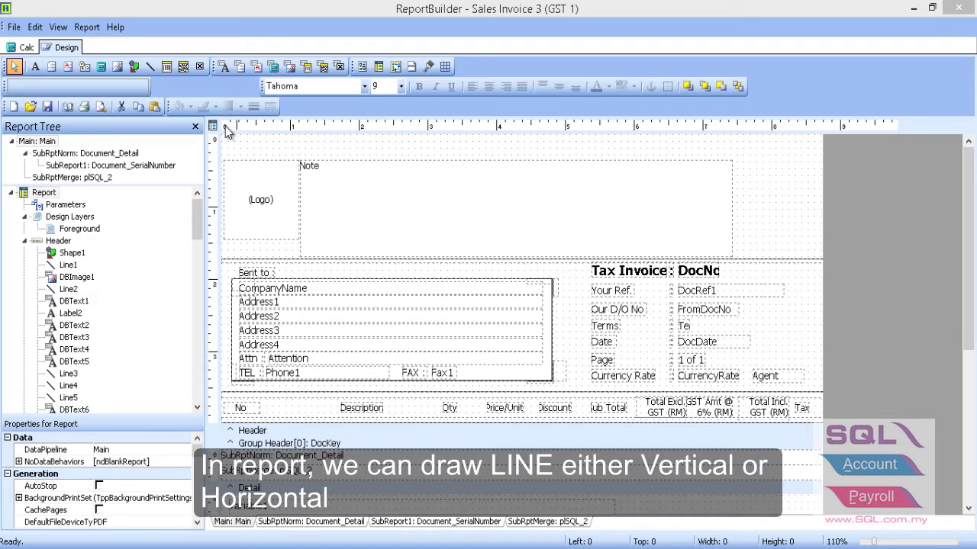
# Draw Line13 in Top position above the Note area's right end, with its height shrunk
pyautogui.click(151, 67)
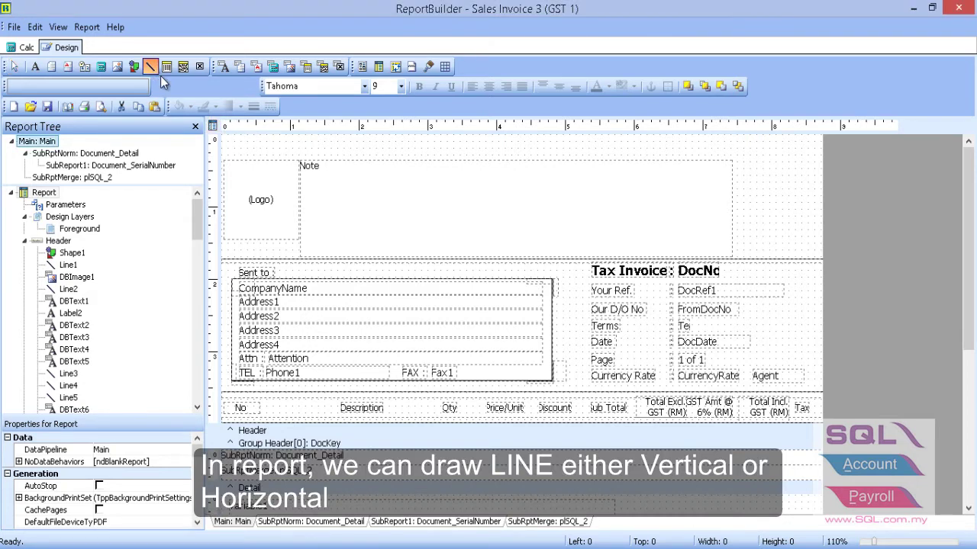
pyautogui.moveTo(381, 145)
pyautogui.mouseDown()
pyautogui.moveTo(420, 158)
pyautogui.moveTo(568, 152)
pyautogui.mouseUp()
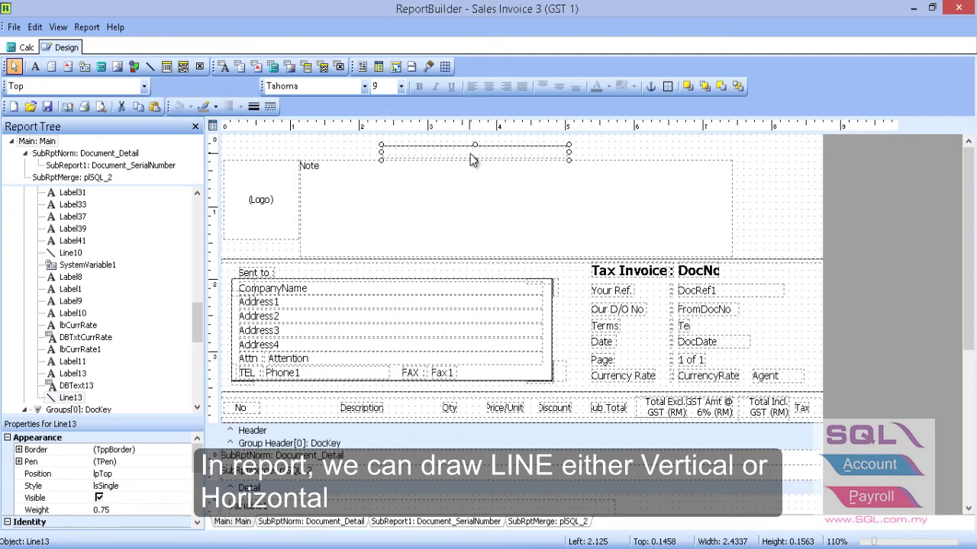
pyautogui.click(143, 87)
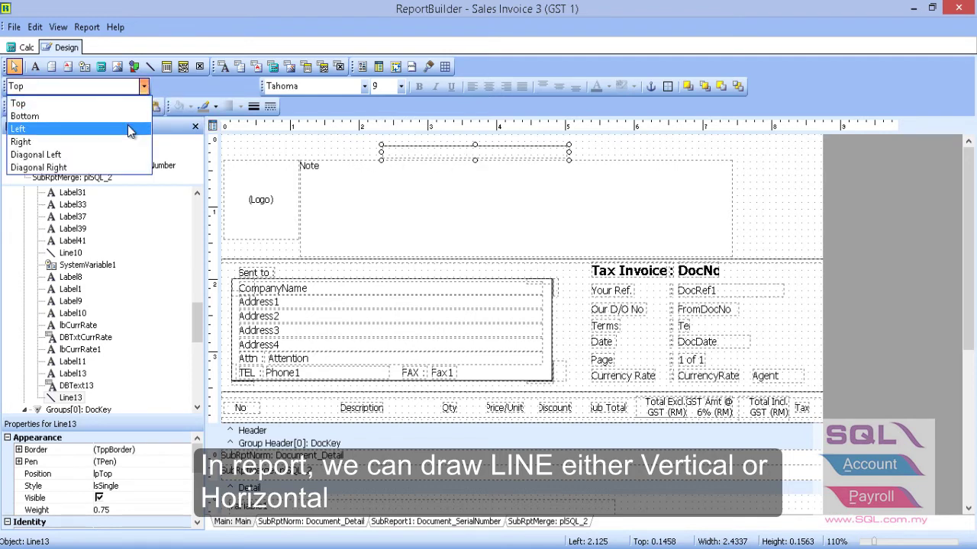
pyautogui.click(140, 129)
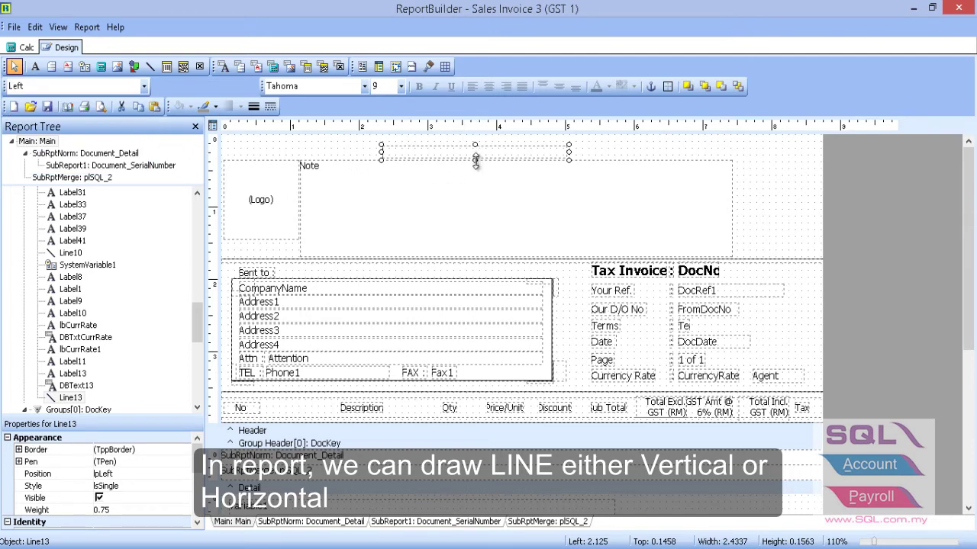
pyautogui.moveTo(475, 159); pyautogui.dragTo(473, 214)
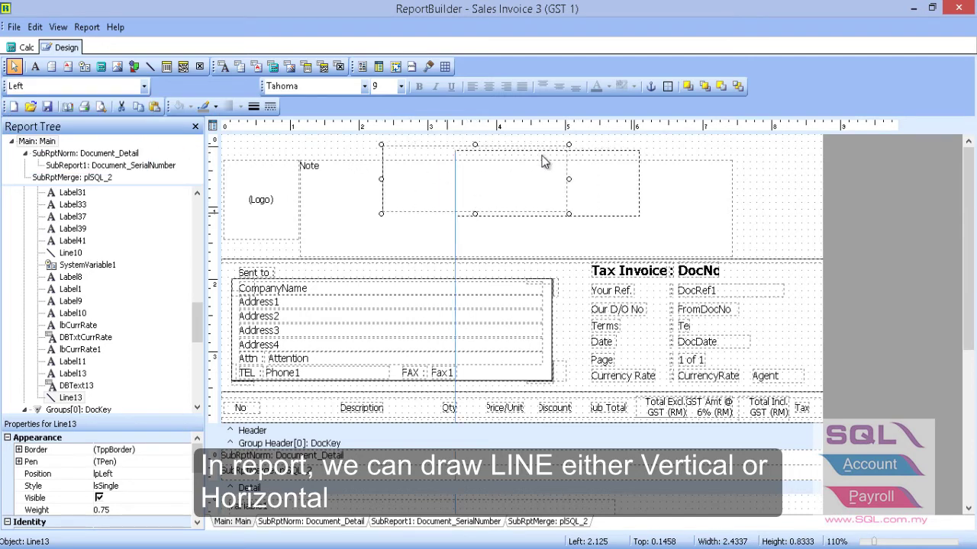
pyautogui.moveTo(467, 150); pyautogui.dragTo(664, 155)
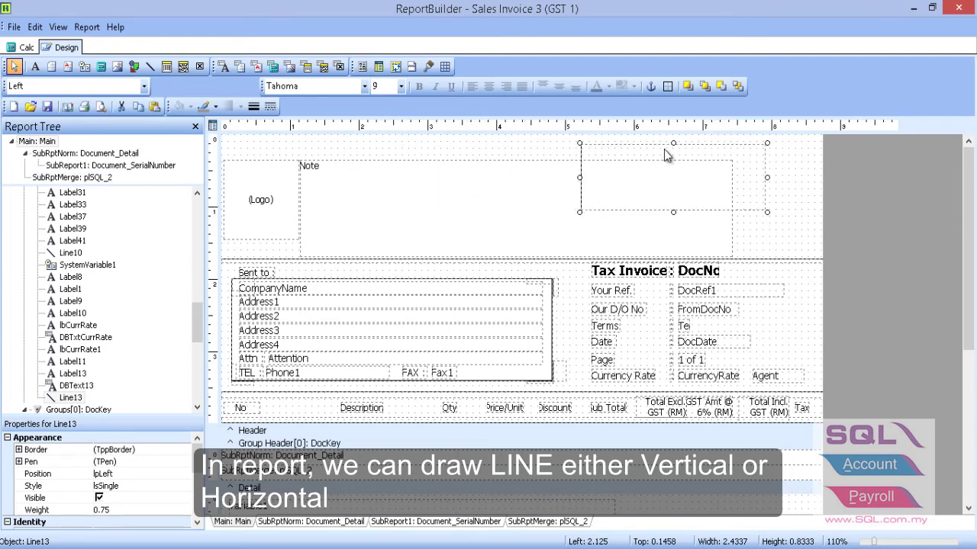
pyautogui.click(143, 86)
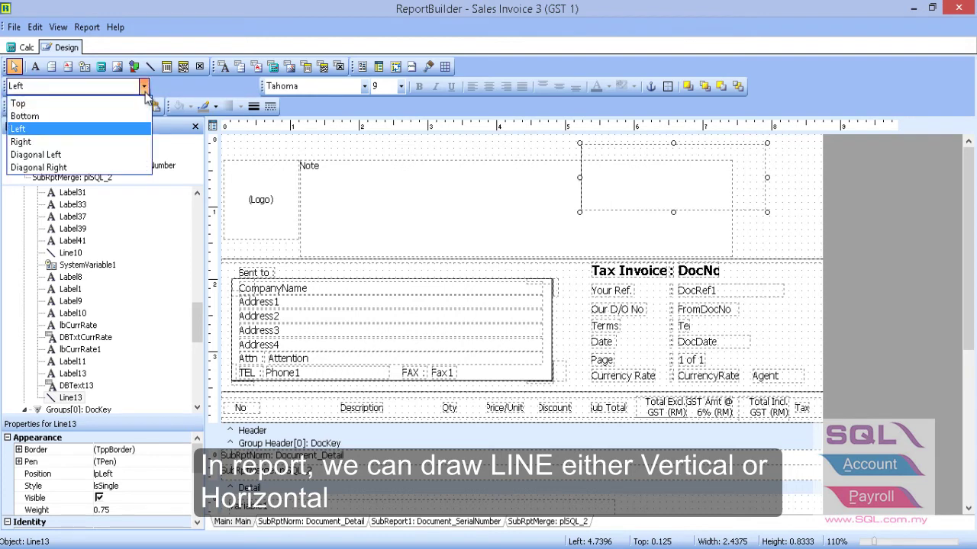
pyautogui.click(102, 107)
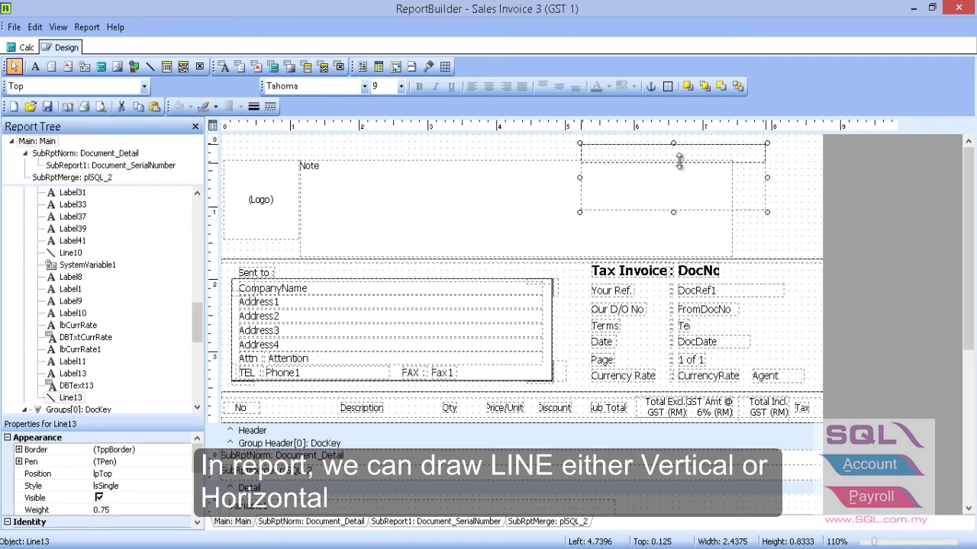
pyautogui.moveTo(679, 160); pyautogui.dragTo(681, 157)
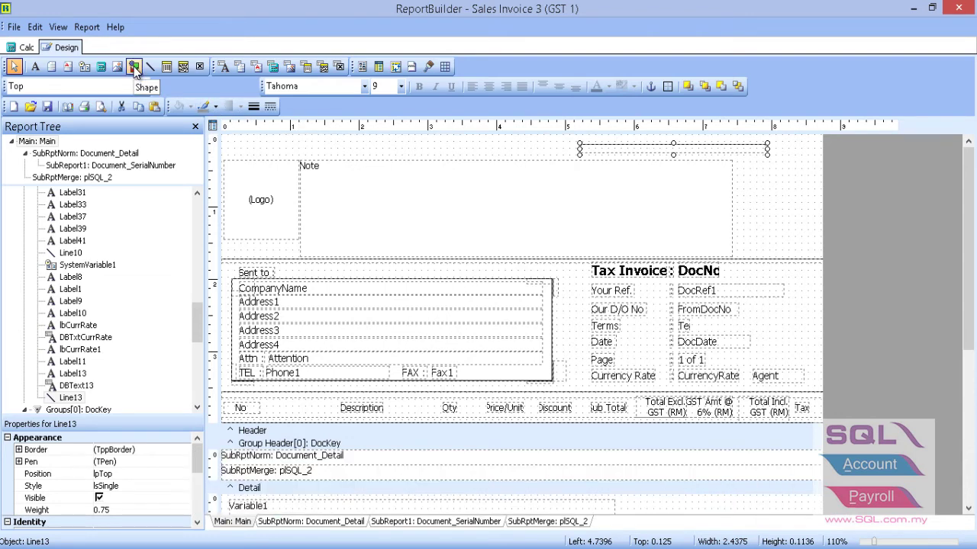
# Place rectangle Shape2 right of the Note box and confirm its shape type is Rectangle
pyautogui.click(134, 67)
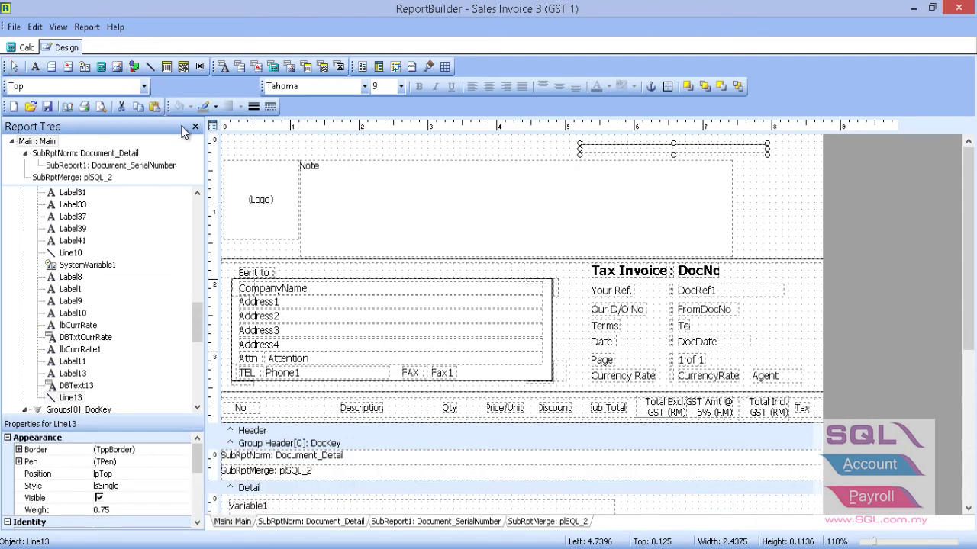
pyautogui.click(741, 174)
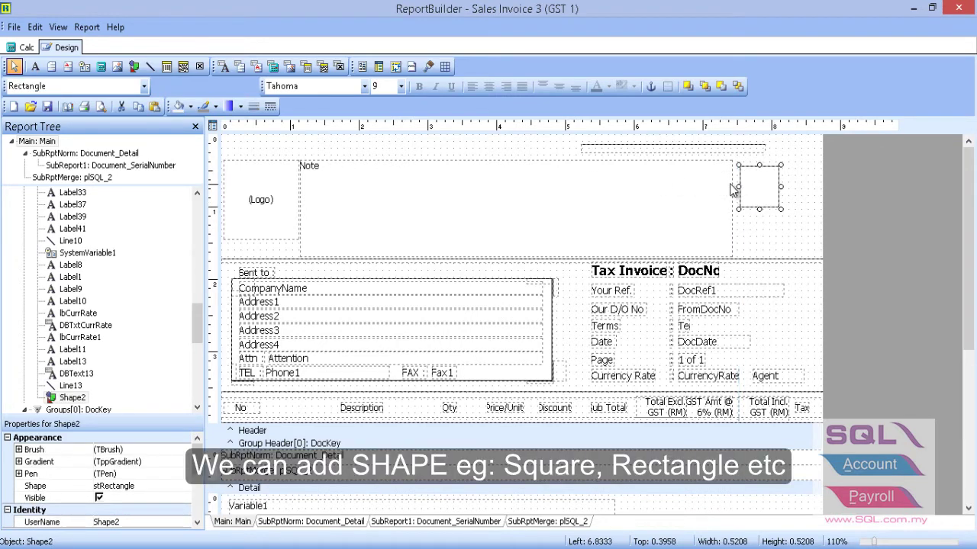
pyautogui.click(142, 86)
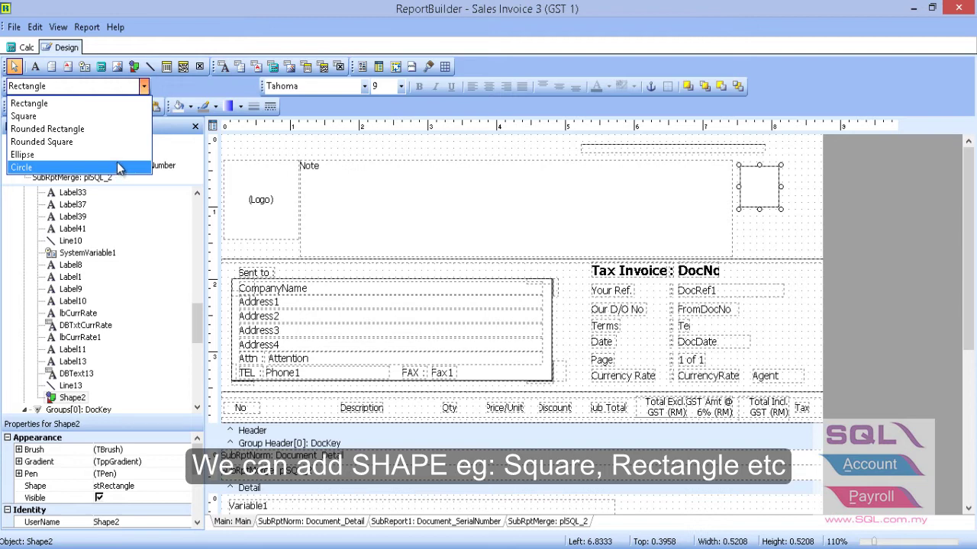
# Place an image box, Image1, below the totals in the Detail band
pyautogui.click(119, 68)
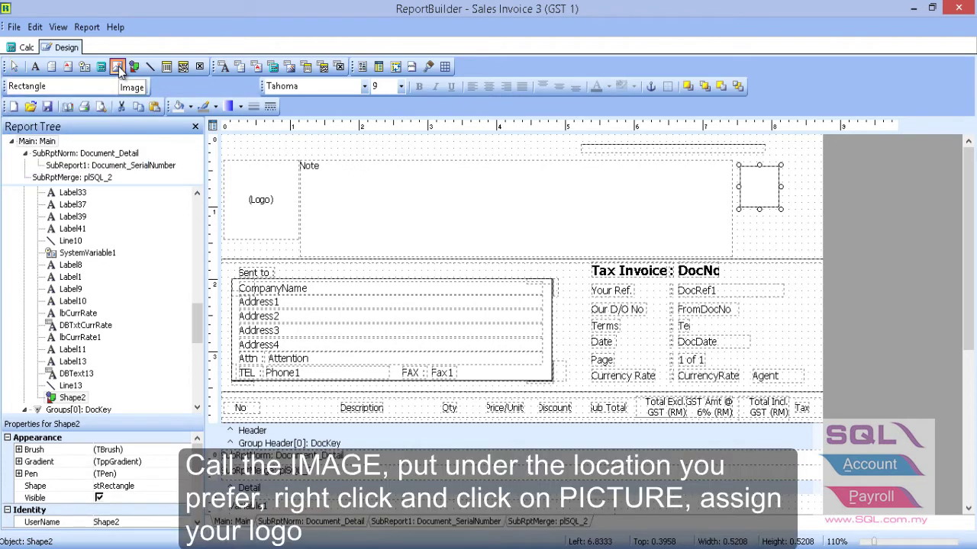
pyautogui.scroll(-2, 490, 299)
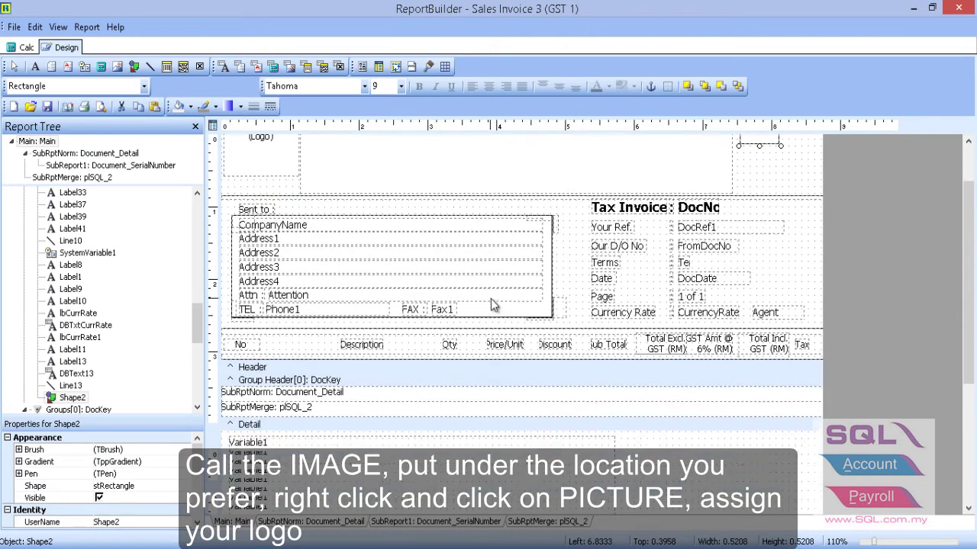
pyautogui.scroll(-3, 490, 299)
pyautogui.scroll(-1, 491, 300)
pyautogui.click(731, 341)
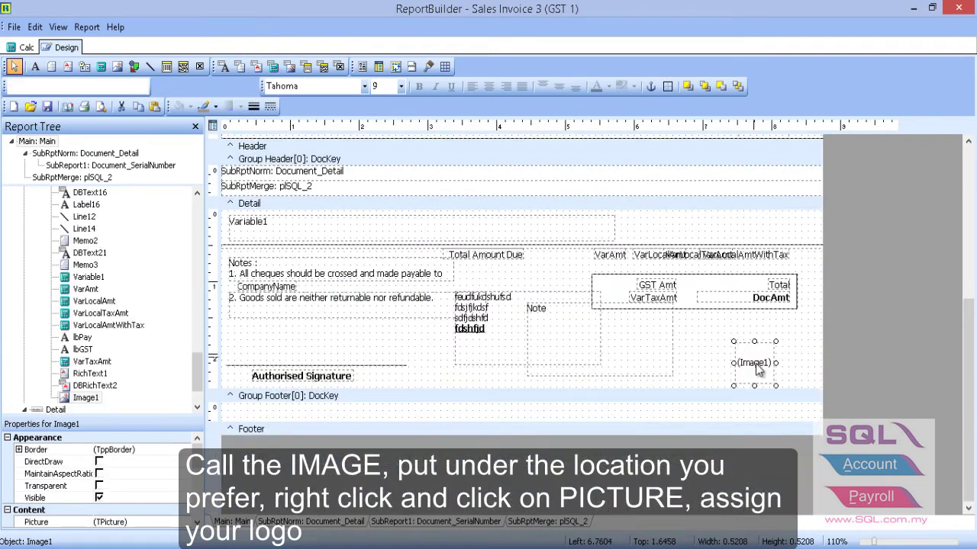
pyautogui.moveTo(741, 357); pyautogui.dragTo(742, 357)
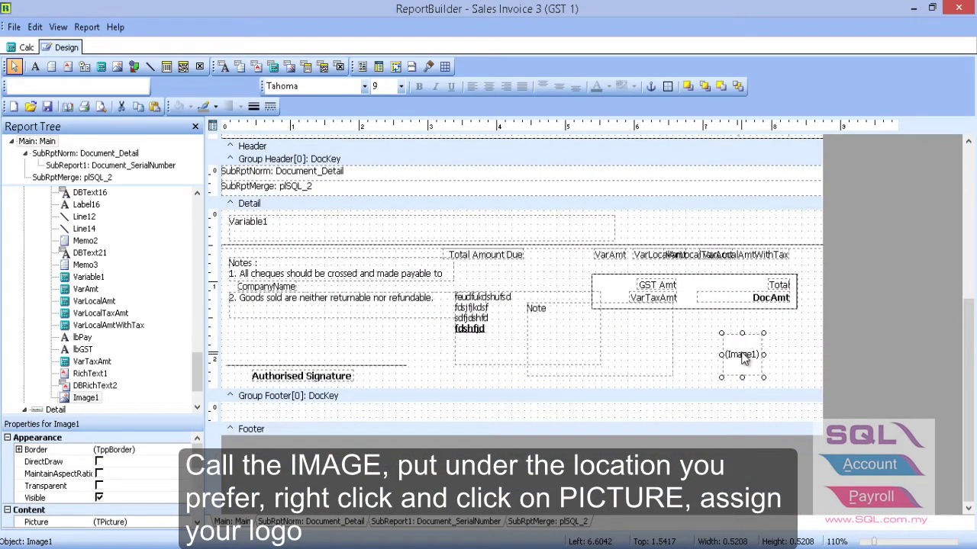
# Load the iso.png logo picture into Image1
pyautogui.rightClick(744, 359)
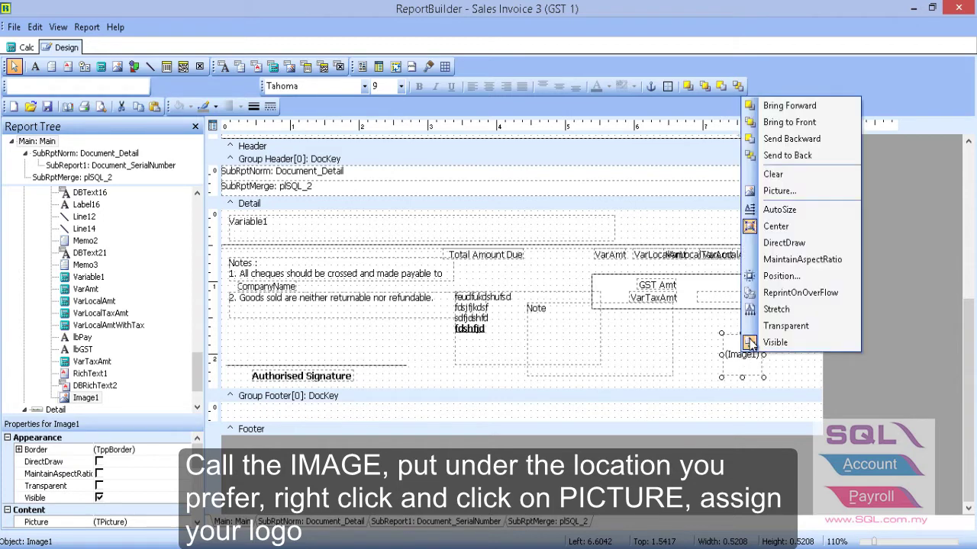
pyautogui.click(769, 191)
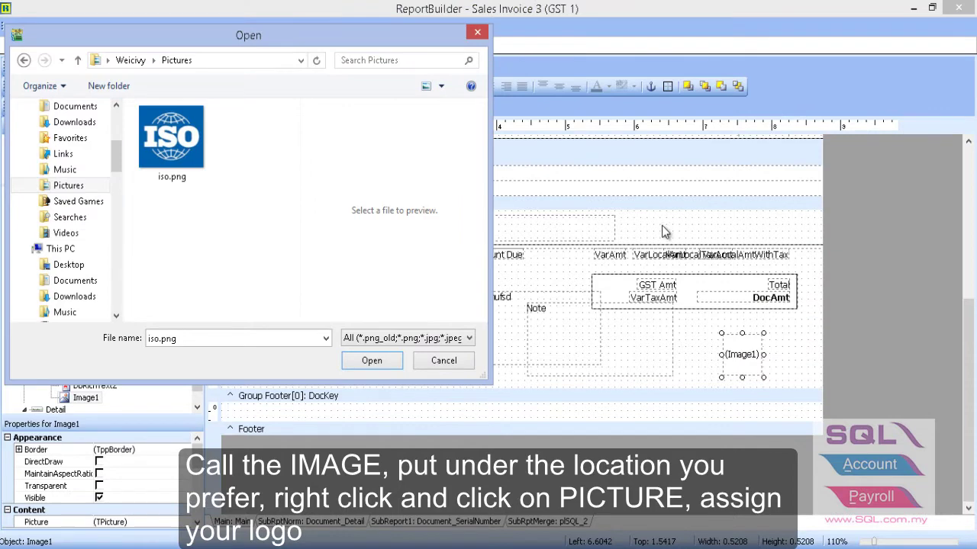
pyautogui.click(172, 141)
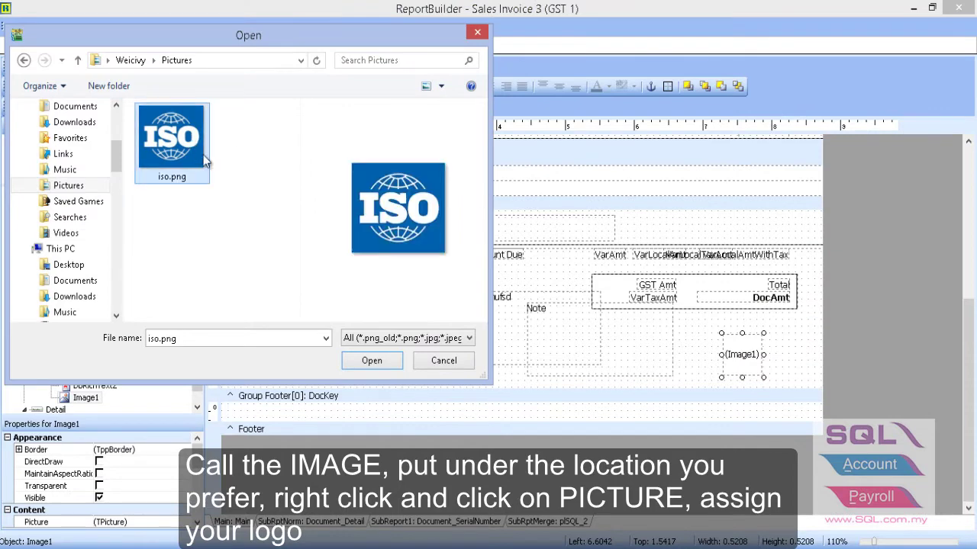
pyautogui.click(387, 363)
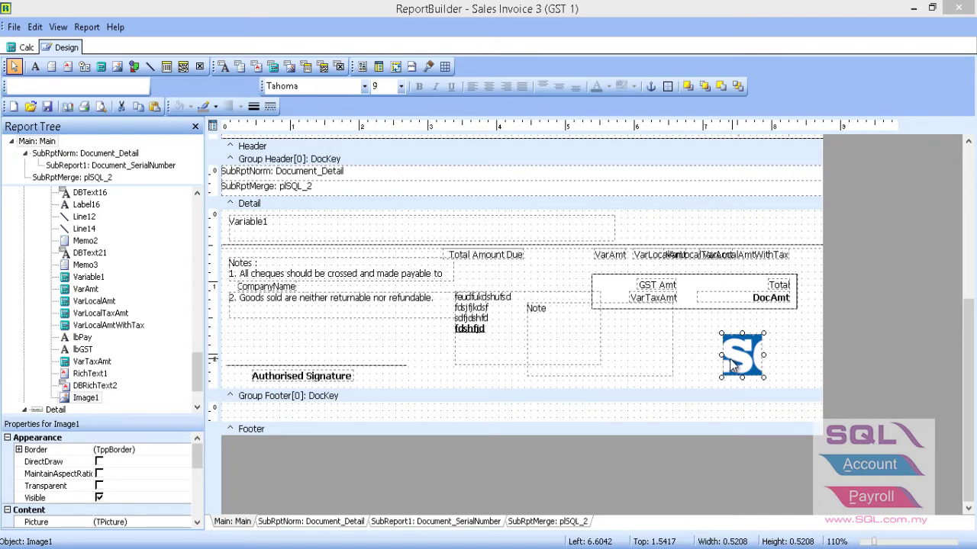
# Turn on Stretch for Image1 and enlarge its box up and to the left
pyautogui.rightClick(738, 364)
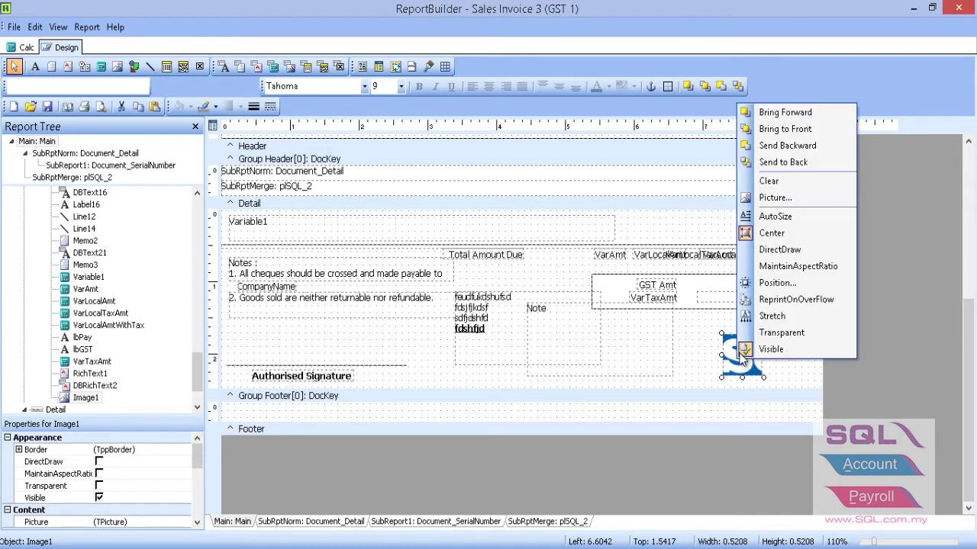
pyautogui.click(767, 316)
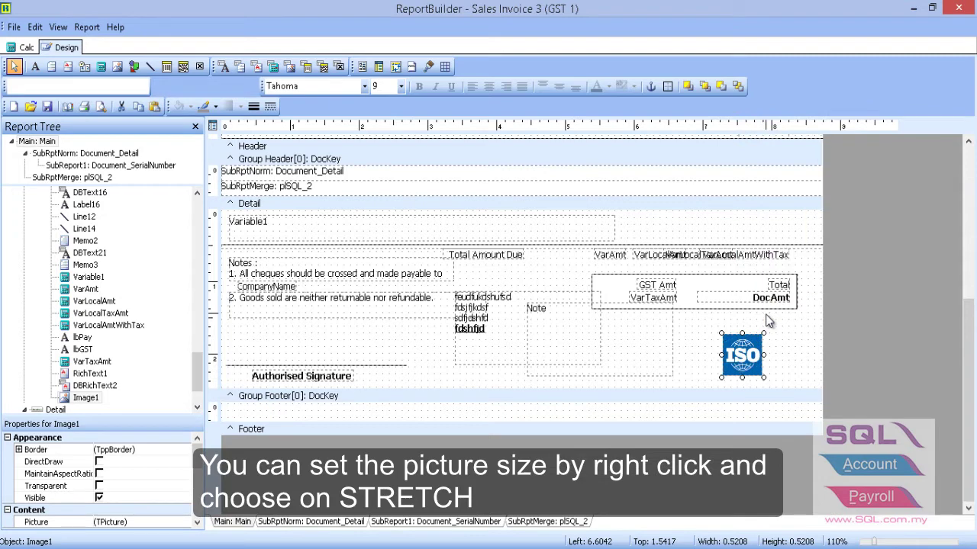
pyautogui.click(718, 360)
pyautogui.moveTo(721, 355)
pyautogui.mouseDown()
pyautogui.moveTo(710, 355)
pyautogui.moveTo(739, 326)
pyautogui.mouseUp()
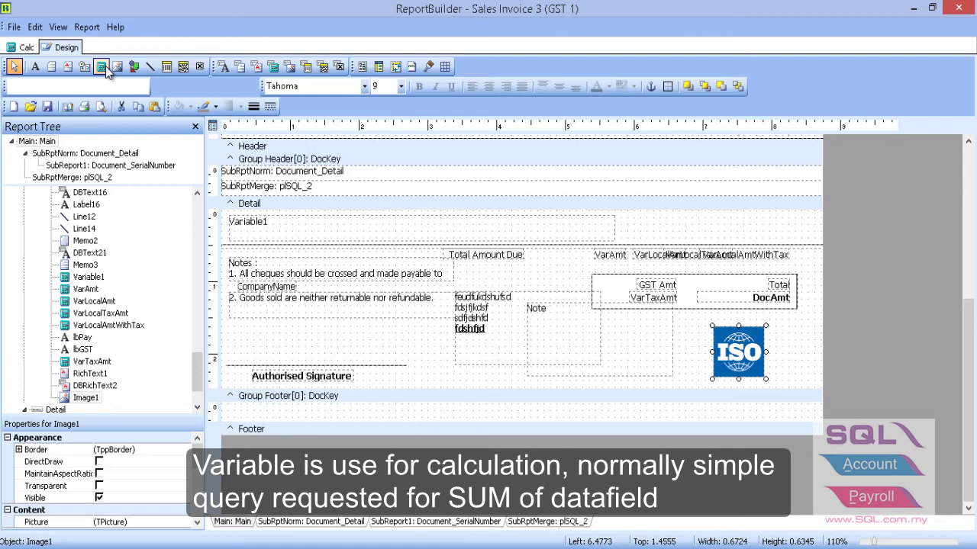
pyautogui.click(106, 69)
pyautogui.click(785, 323)
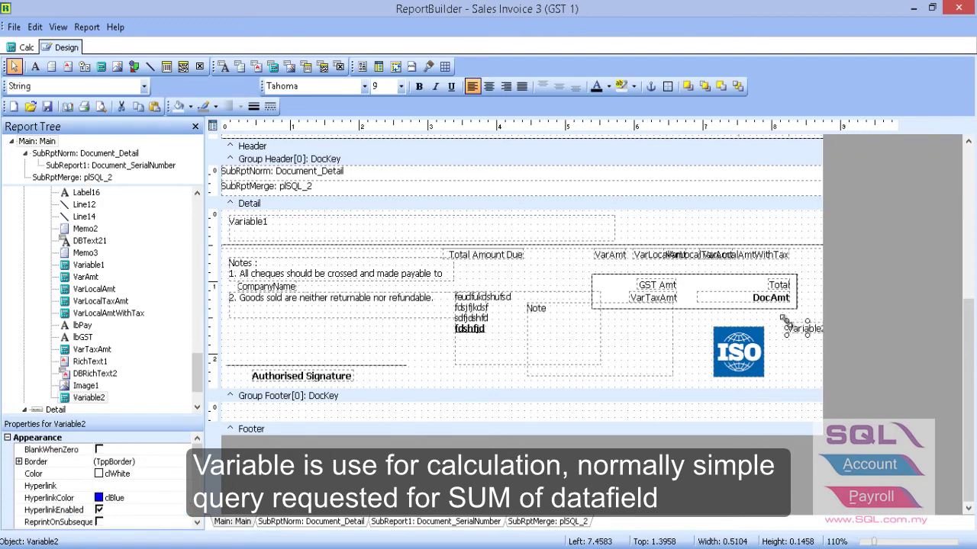
pyautogui.press('Delete')
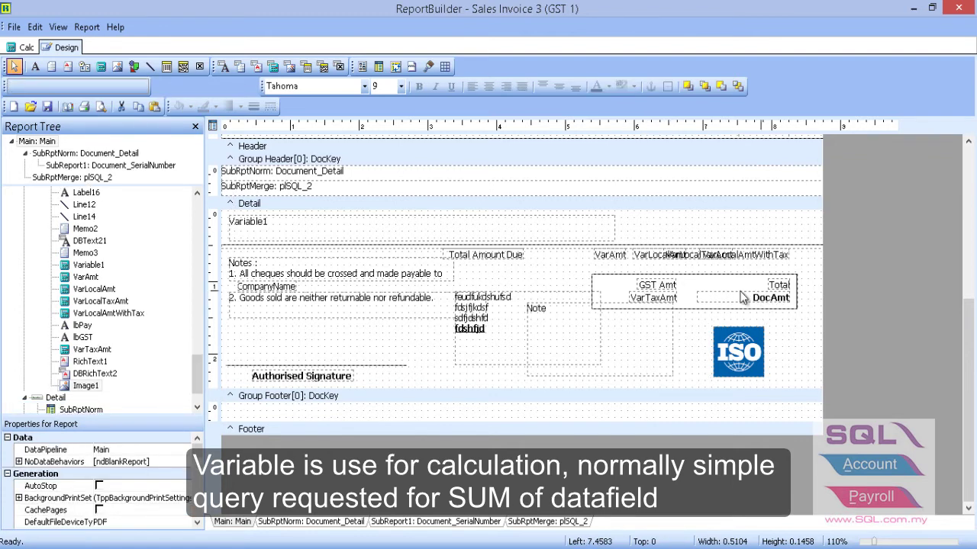
pyautogui.click(622, 261)
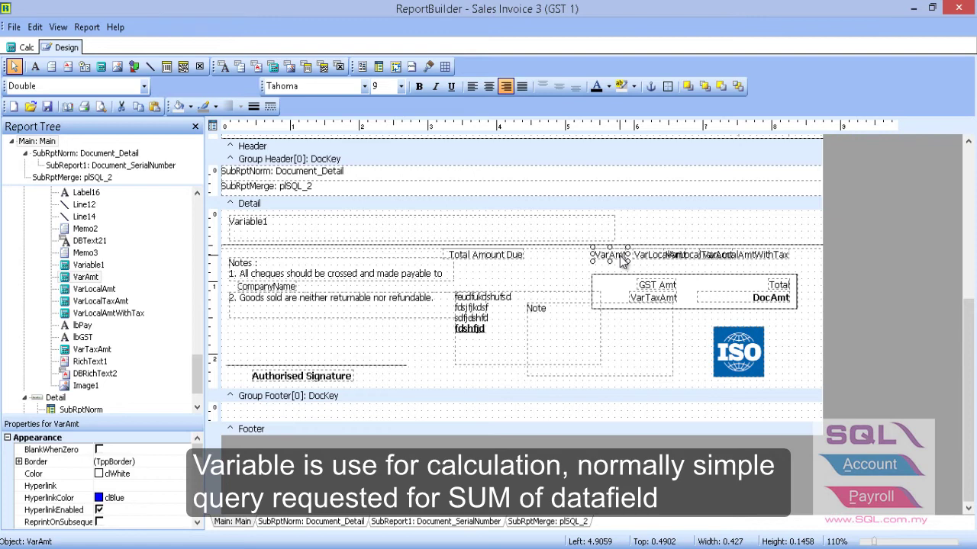
pyautogui.rightClick(623, 261)
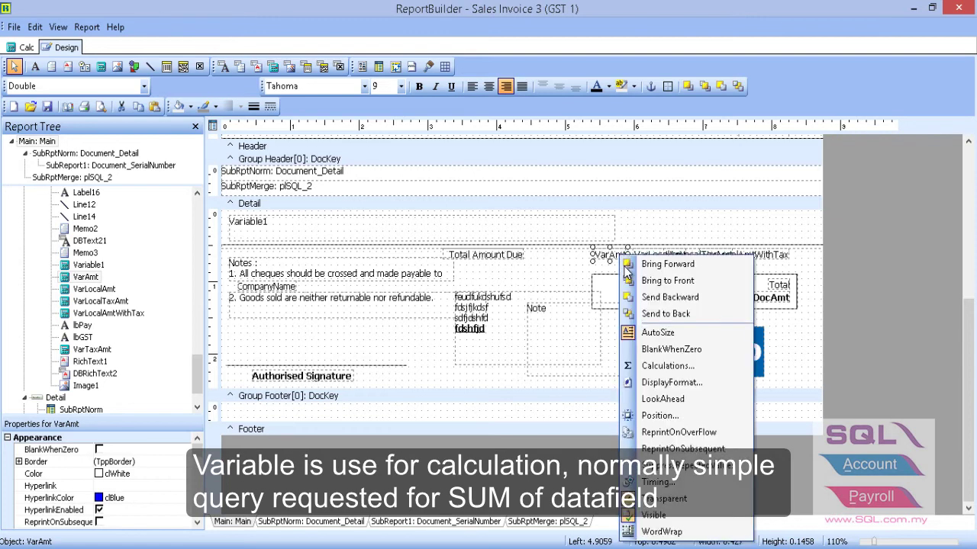
pyautogui.click(647, 366)
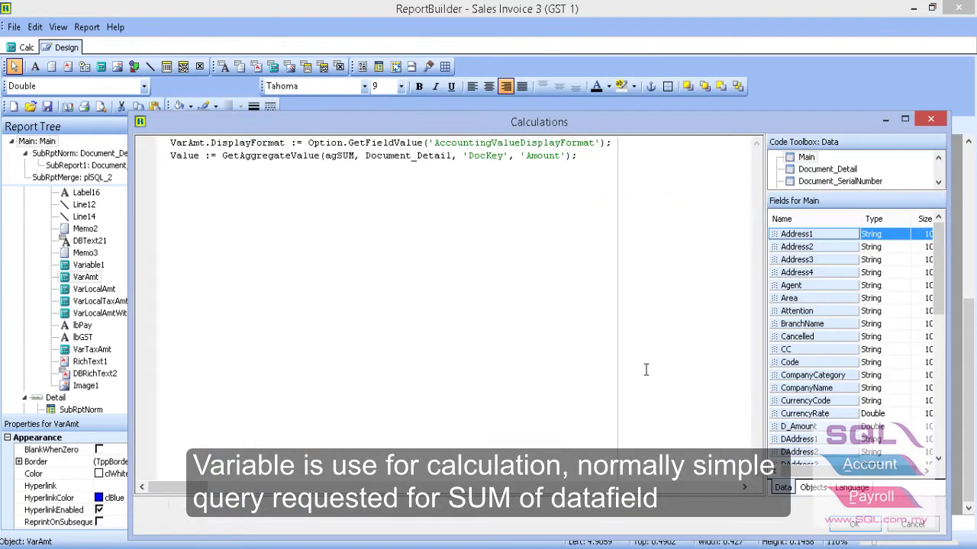
pyautogui.moveTo(164, 145); pyautogui.dragTo(603, 152)
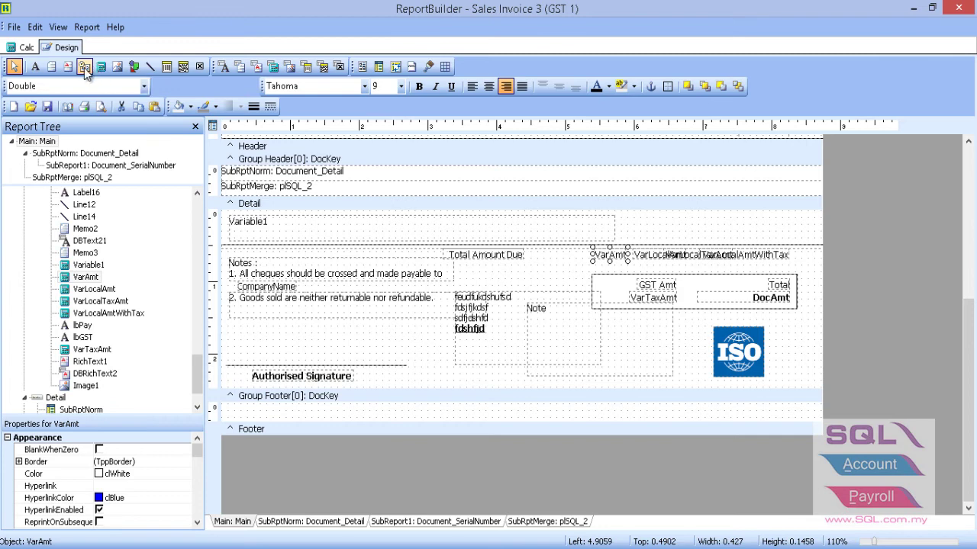
# Place SystemVariable2 in the footer and change its type from date to PageSetDesc
pyautogui.click(84, 67)
pyautogui.click(84, 67)
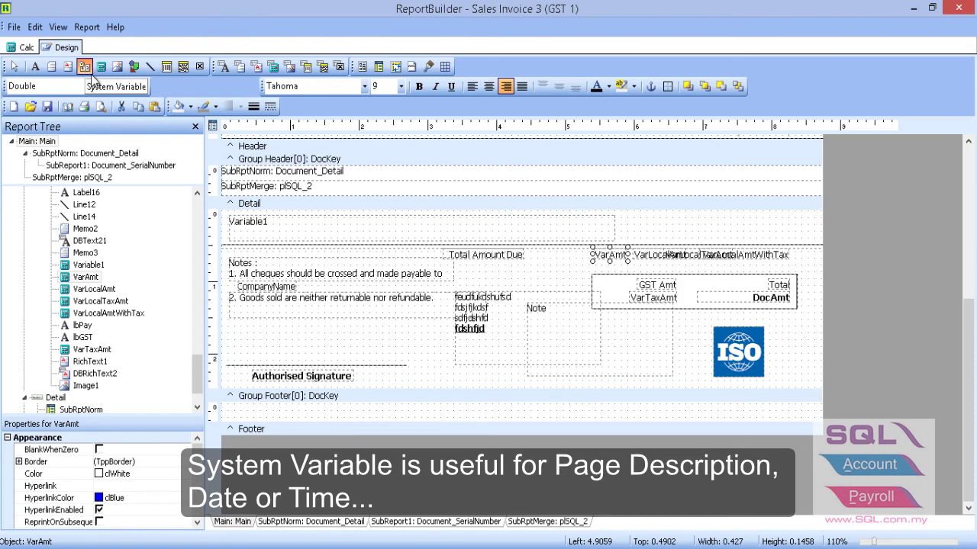
pyautogui.click(720, 416)
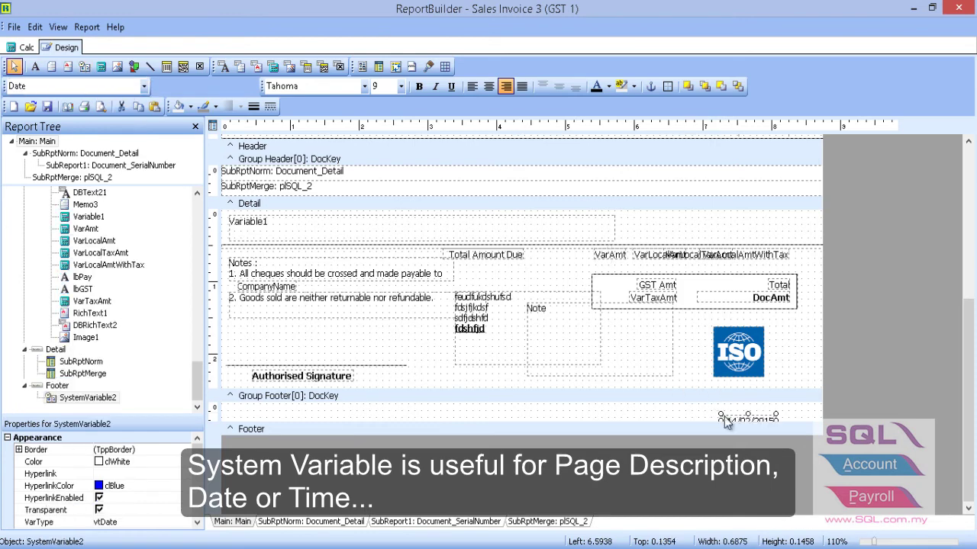
pyautogui.moveTo(736, 416); pyautogui.dragTo(739, 410)
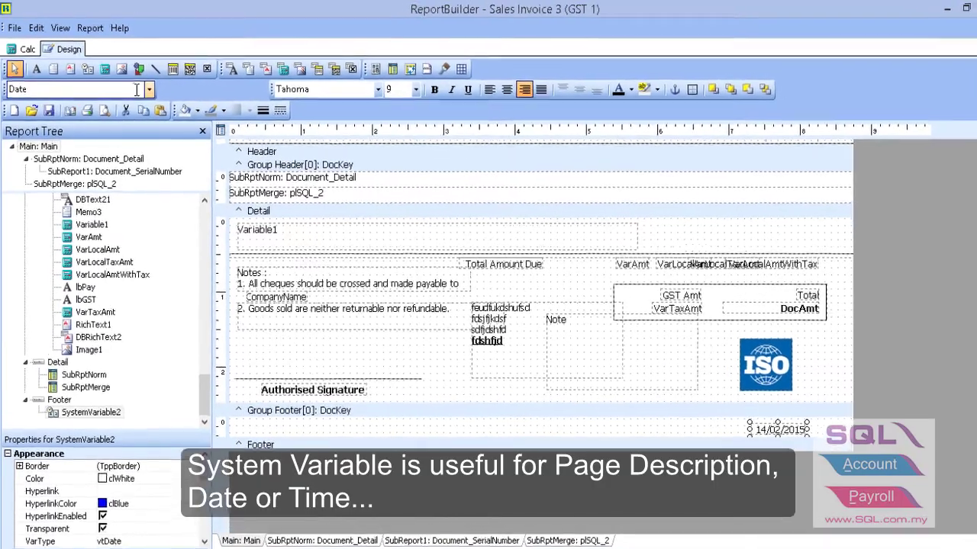
pyautogui.click(152, 91)
pyautogui.moveTo(160, 129)
pyautogui.mouseDown()
pyautogui.moveTo(159, 186)
pyautogui.moveTo(165, 130)
pyautogui.mouseUp()
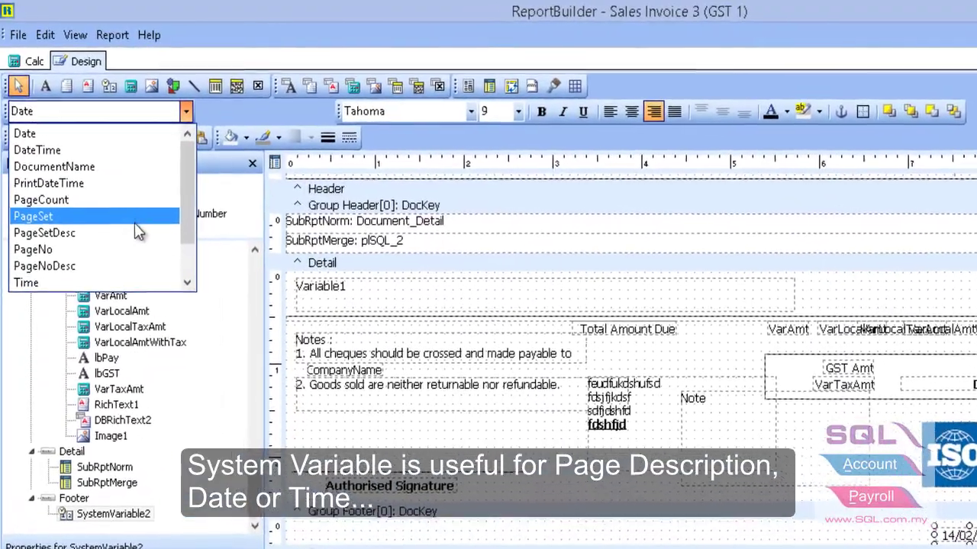
pyautogui.click(139, 238)
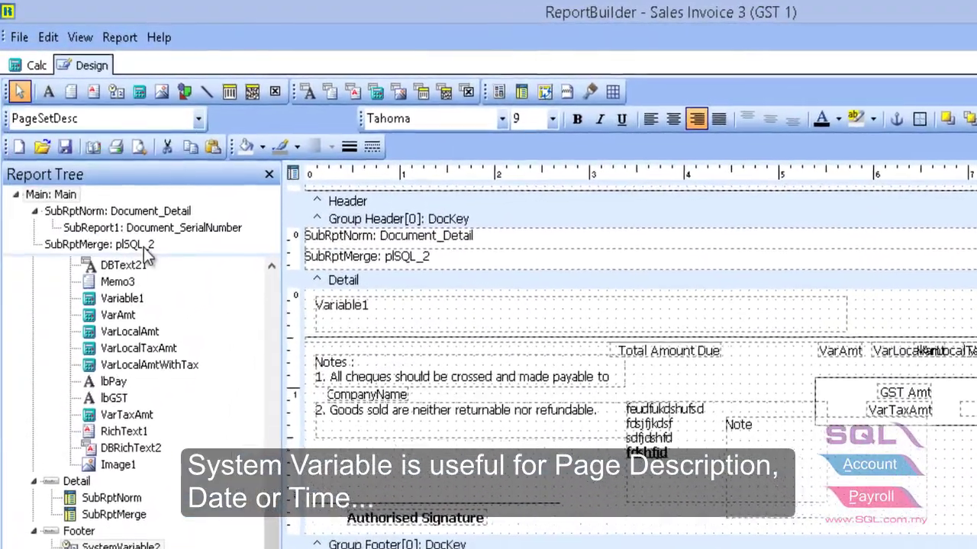